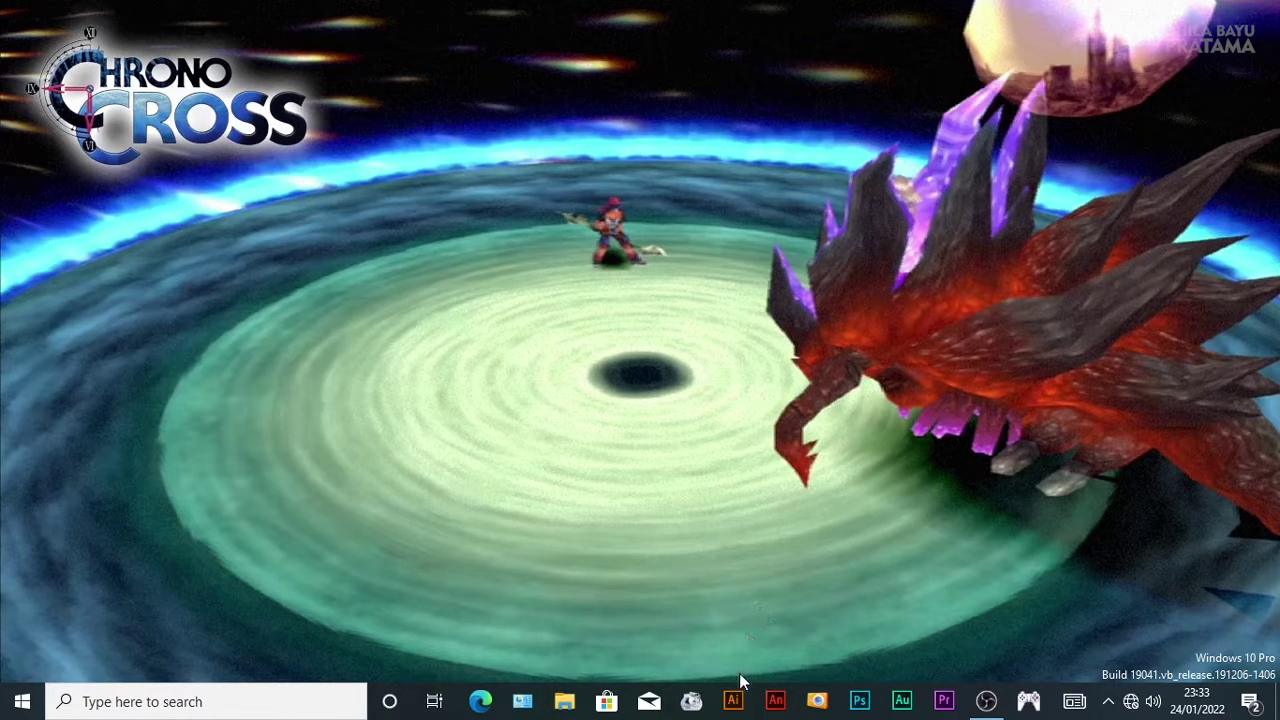
Step: Launch Adobe Illustrator from its taskbar icon
left_click(736, 703)
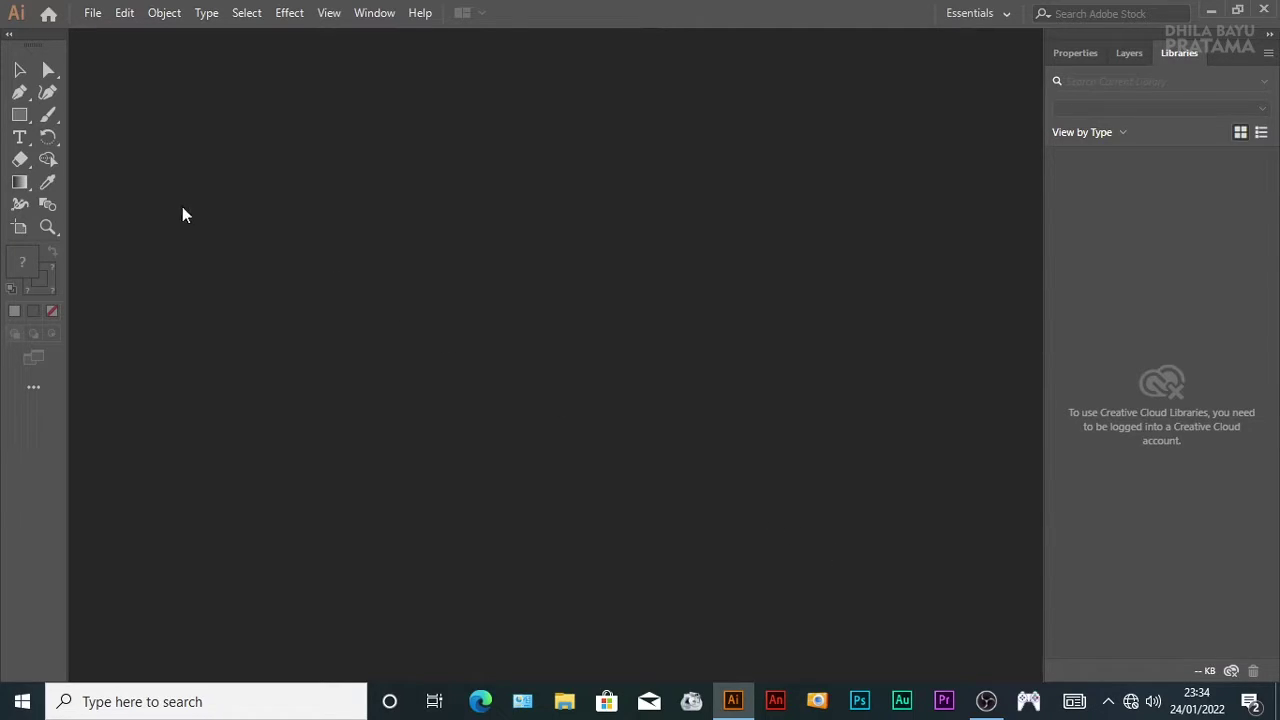
Step: Open the New Document dialog and browse the recent items, with Untitled-1 preset to 30 × 25 cm
left_click(93, 14)
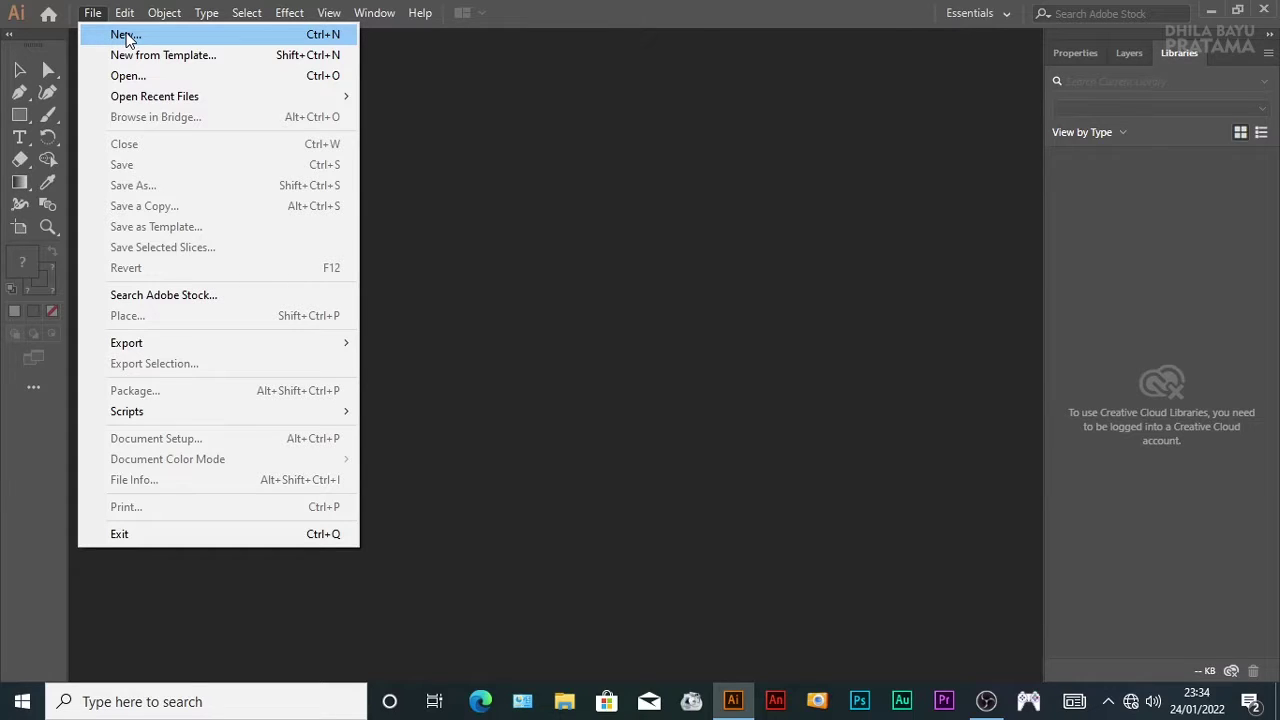
left_click(128, 36)
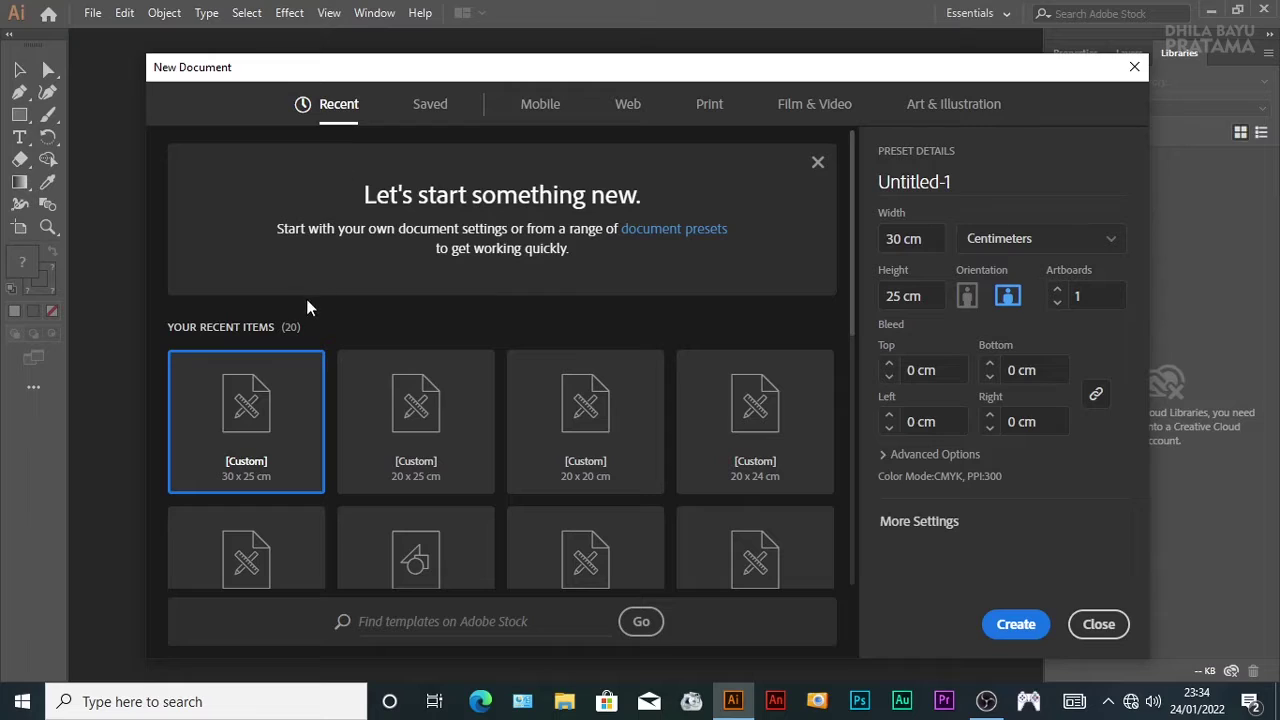
scroll(303, 320, "down", 1)
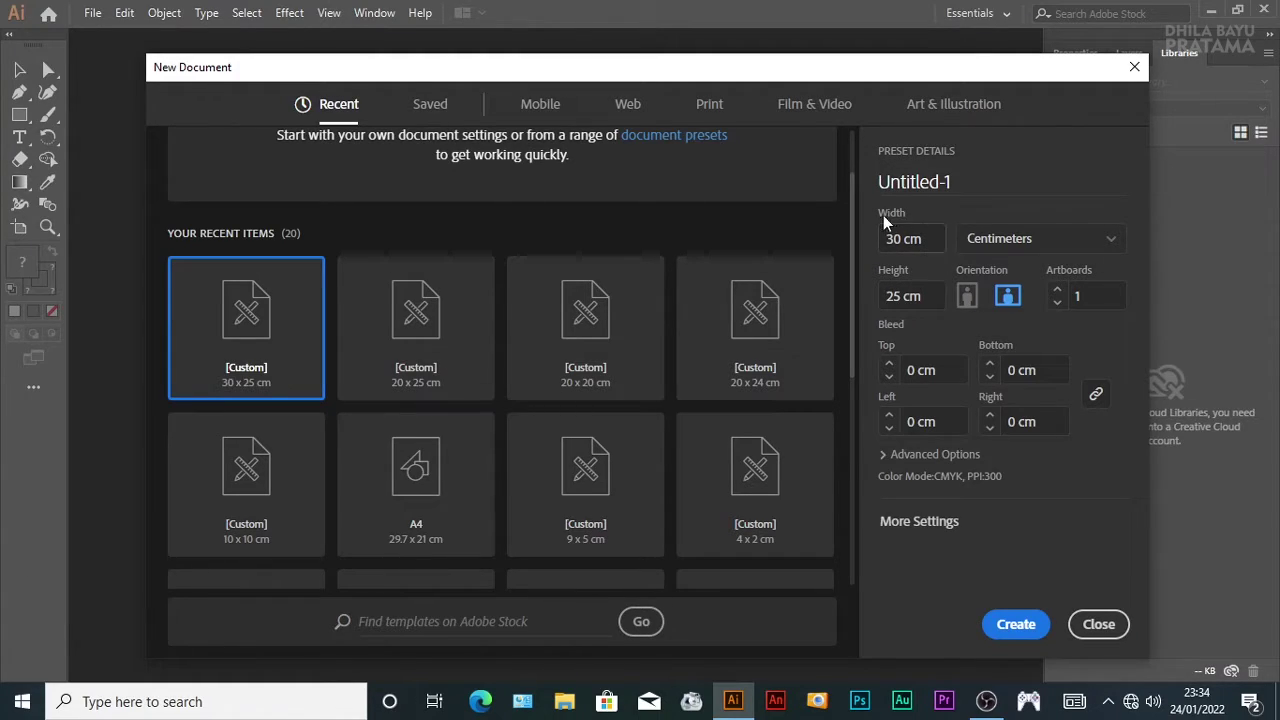
left_click(928, 239)
Step: Check the 30 × 25 cm Width and Height and keep Centimeters as the unit
left_click(926, 297)
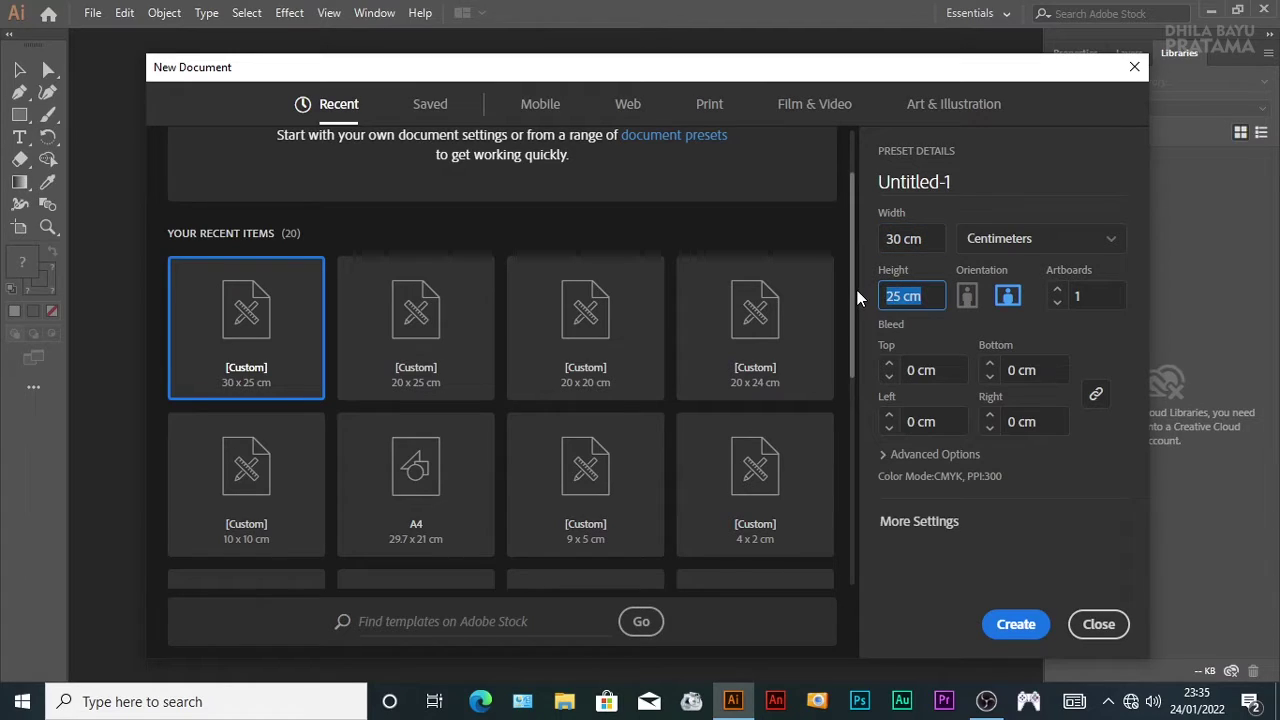
left_click(1084, 244)
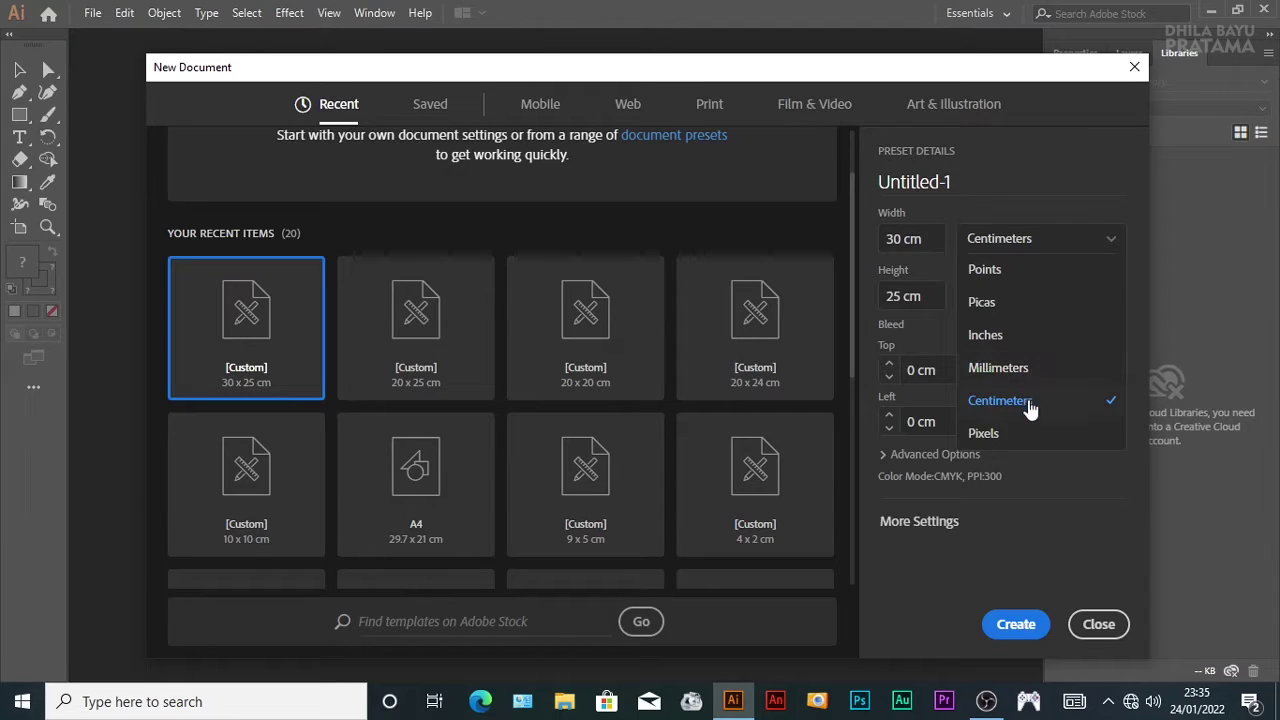
left_click(1000, 401)
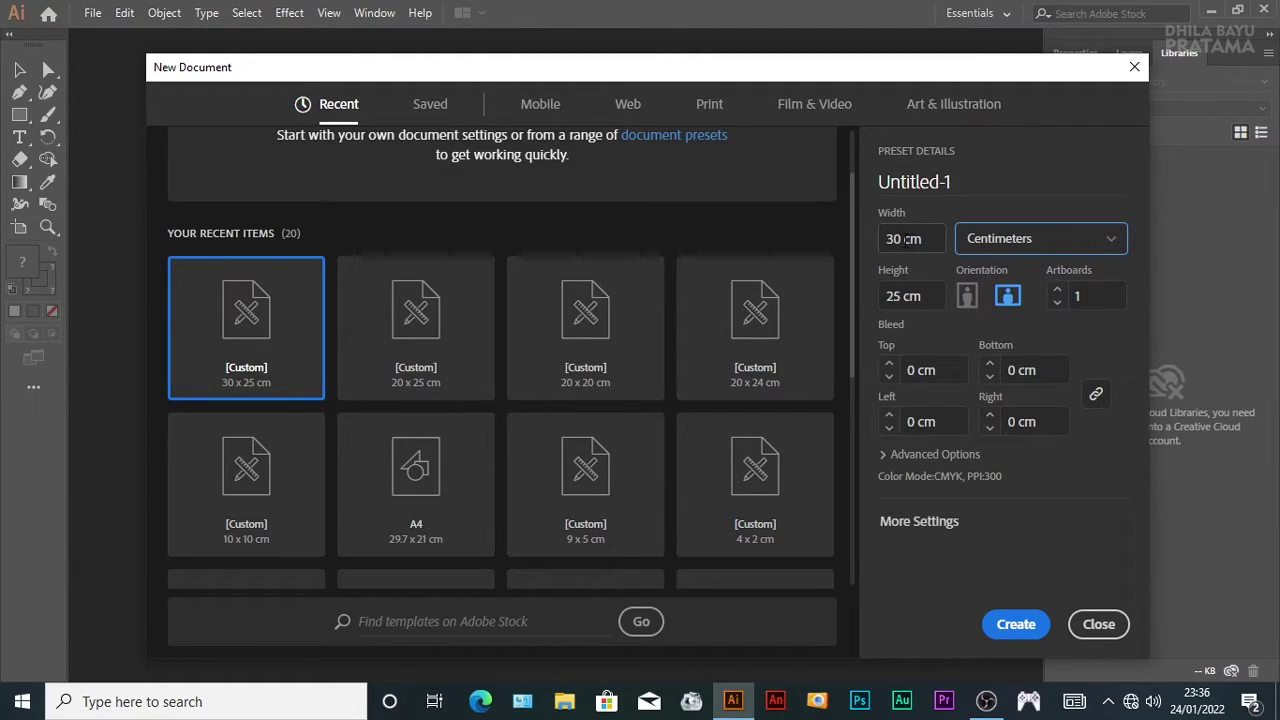
Step: Create Untitled-1 in centimeters with two portrait 25 × 30 cm artboards
left_click(1009, 297)
left_click(966, 300)
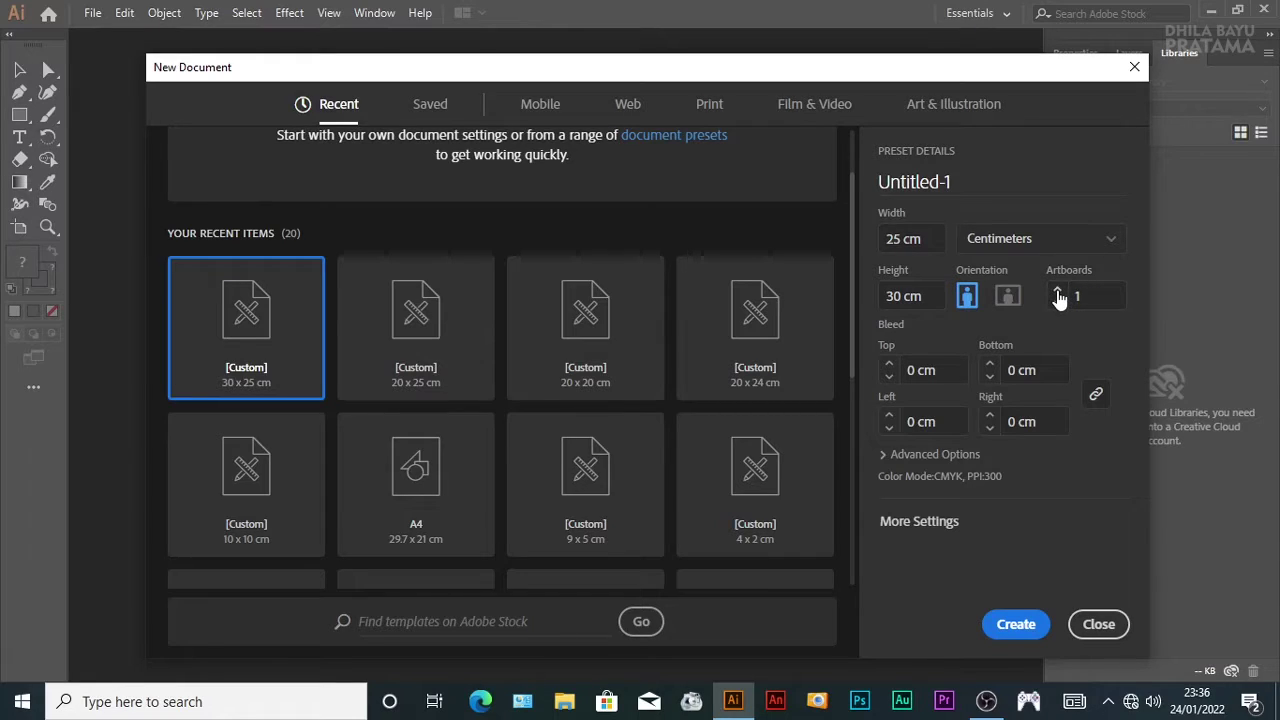
left_click(1058, 292)
left_click(1018, 626)
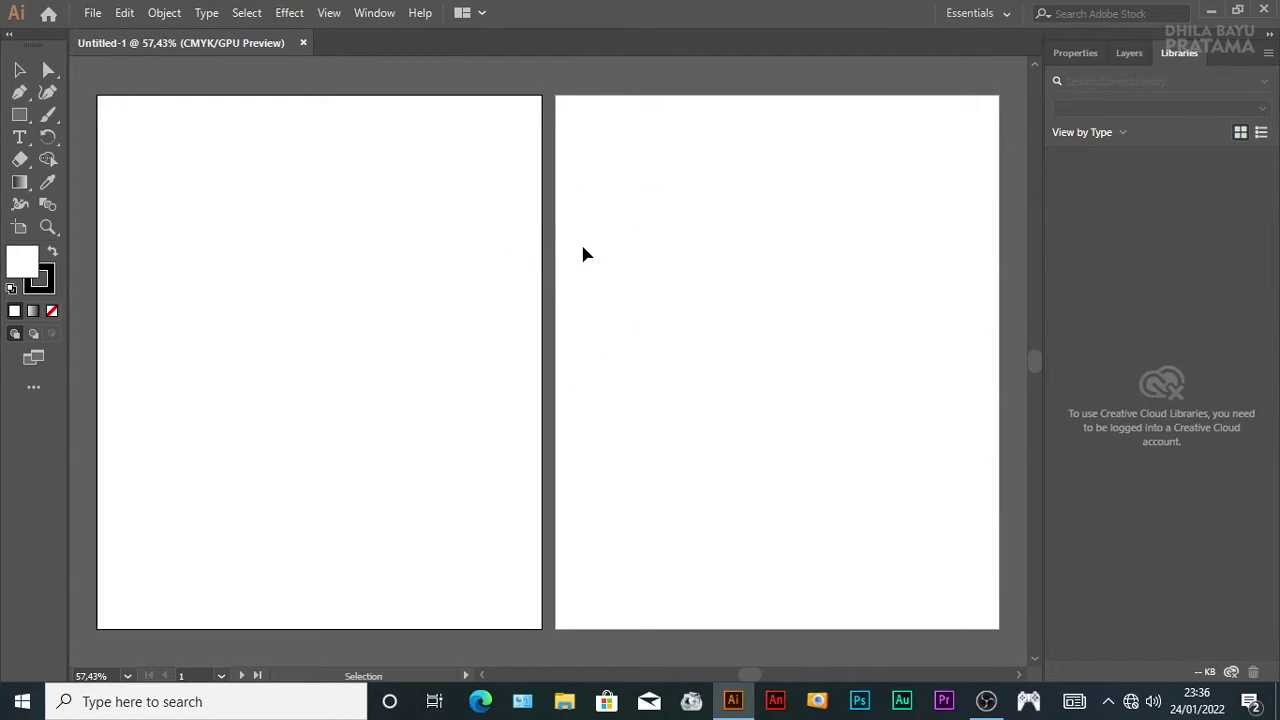
Step: Close Untitled-1 and start another new document with File > New
left_click(303, 42)
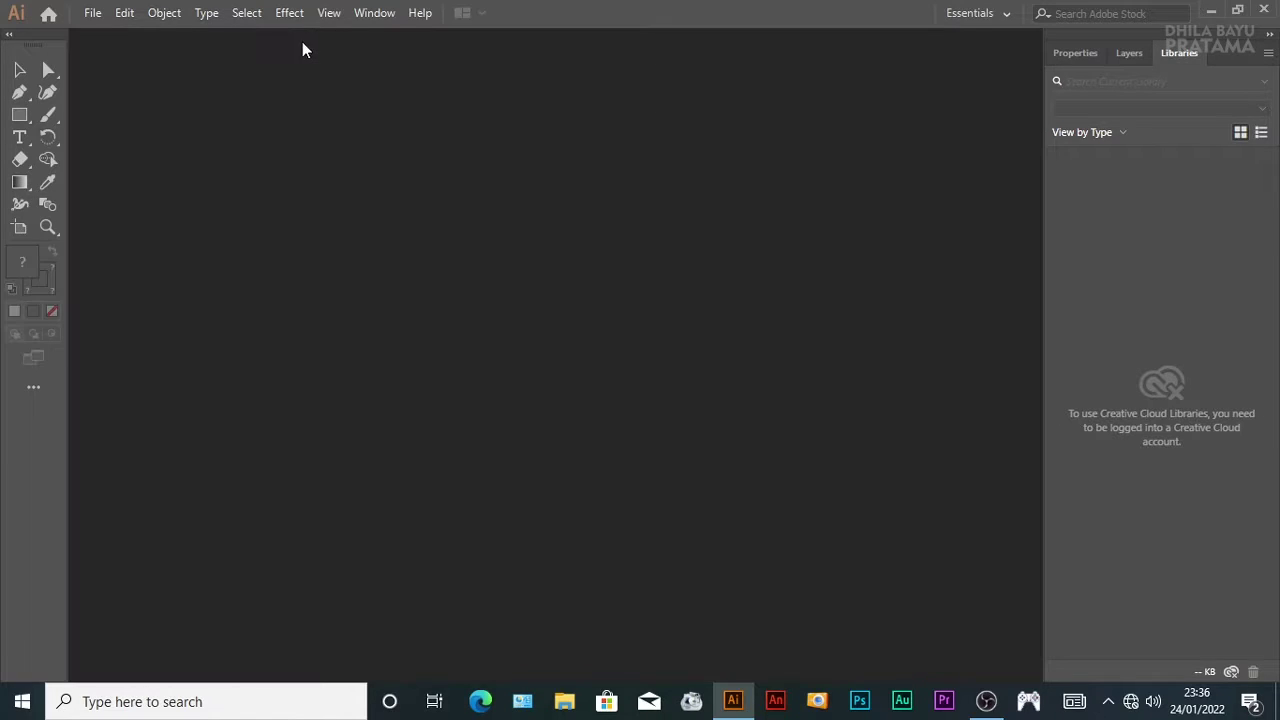
left_click(92, 13)
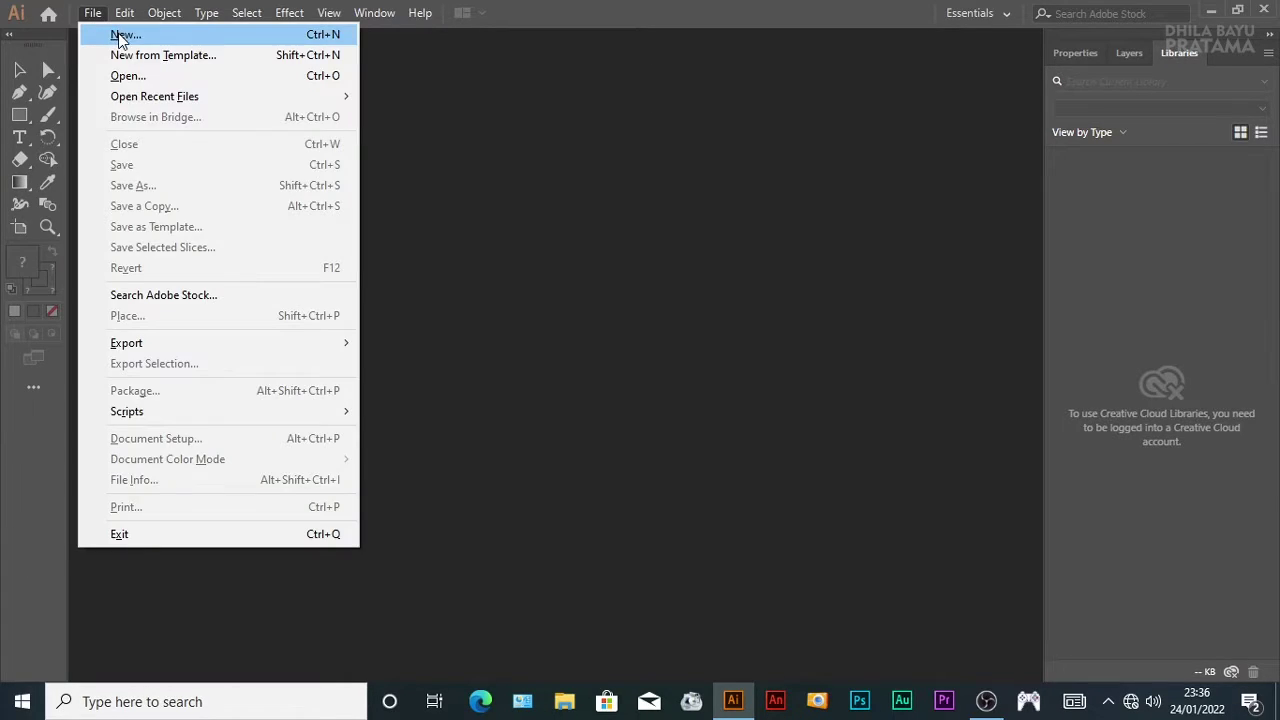
left_click(115, 34)
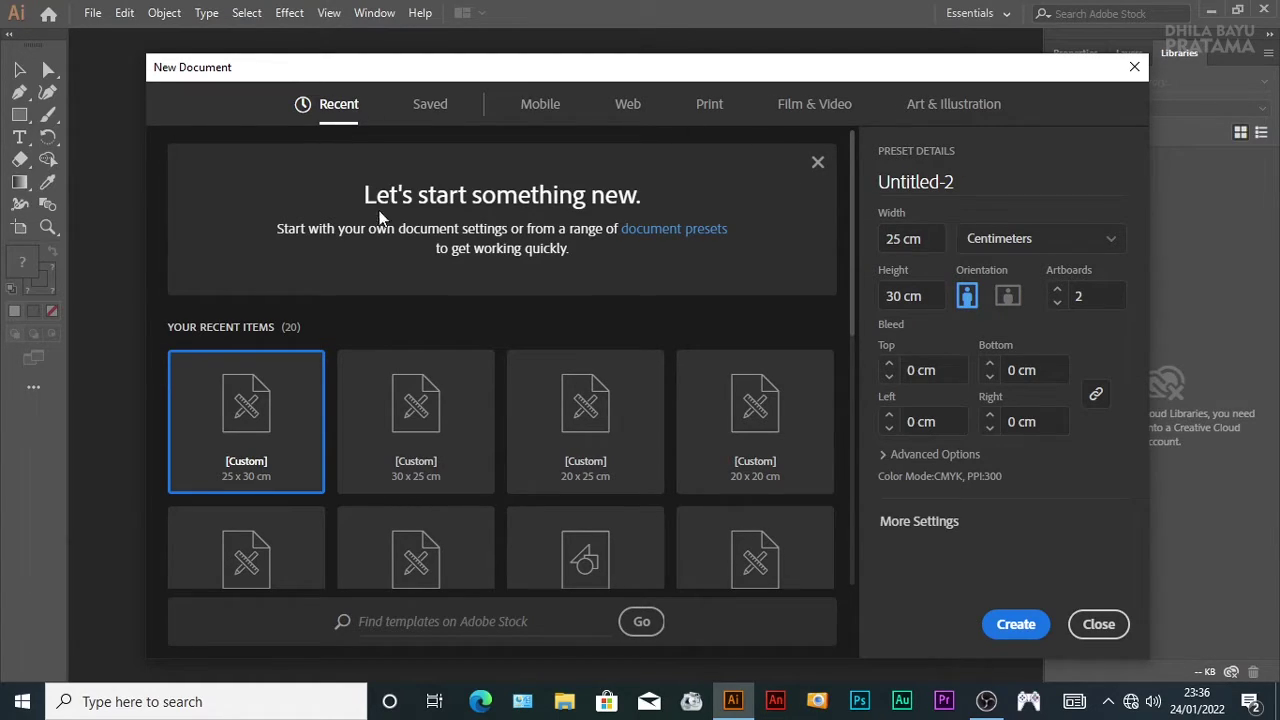
Step: Browse the Saved templates, then the Mobile presets such as iPhone X at 1125 × 2436 px
scroll(418, 326, "down", 2)
scroll(420, 331, "down", 3)
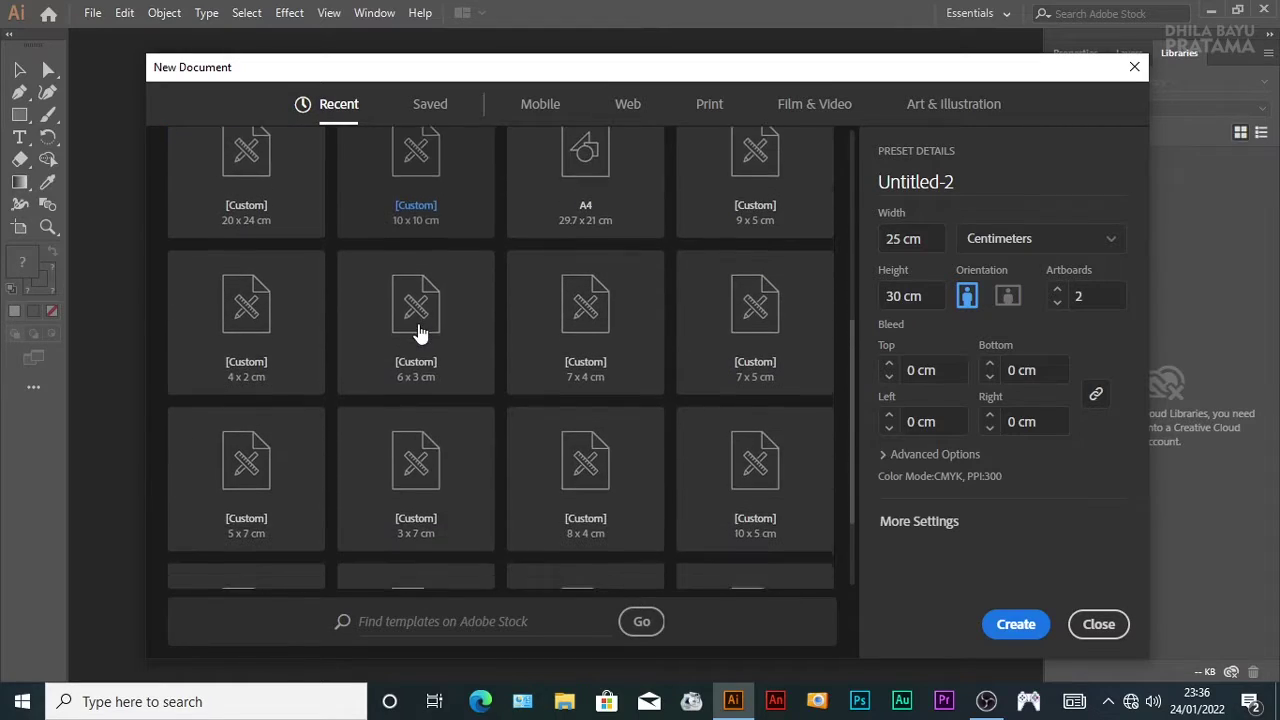
scroll(420, 333, "up", 1)
scroll(420, 333, "up", 1)
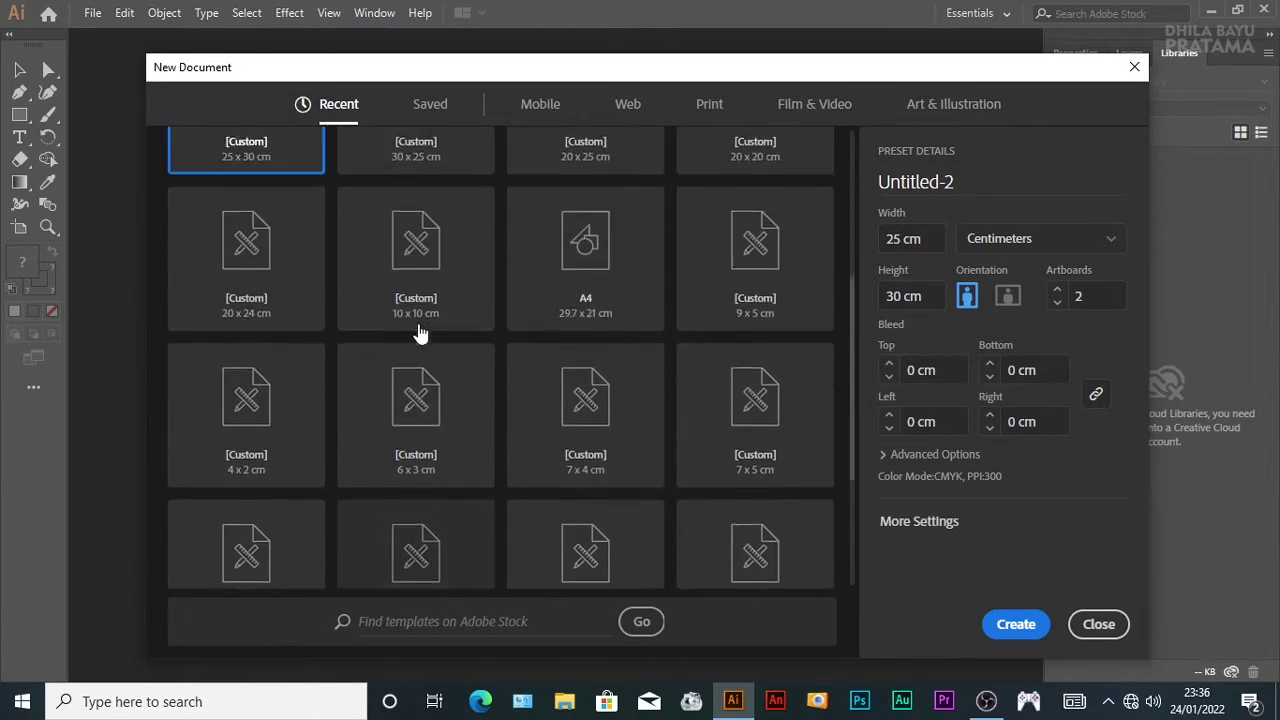
scroll(420, 333, "up", 3)
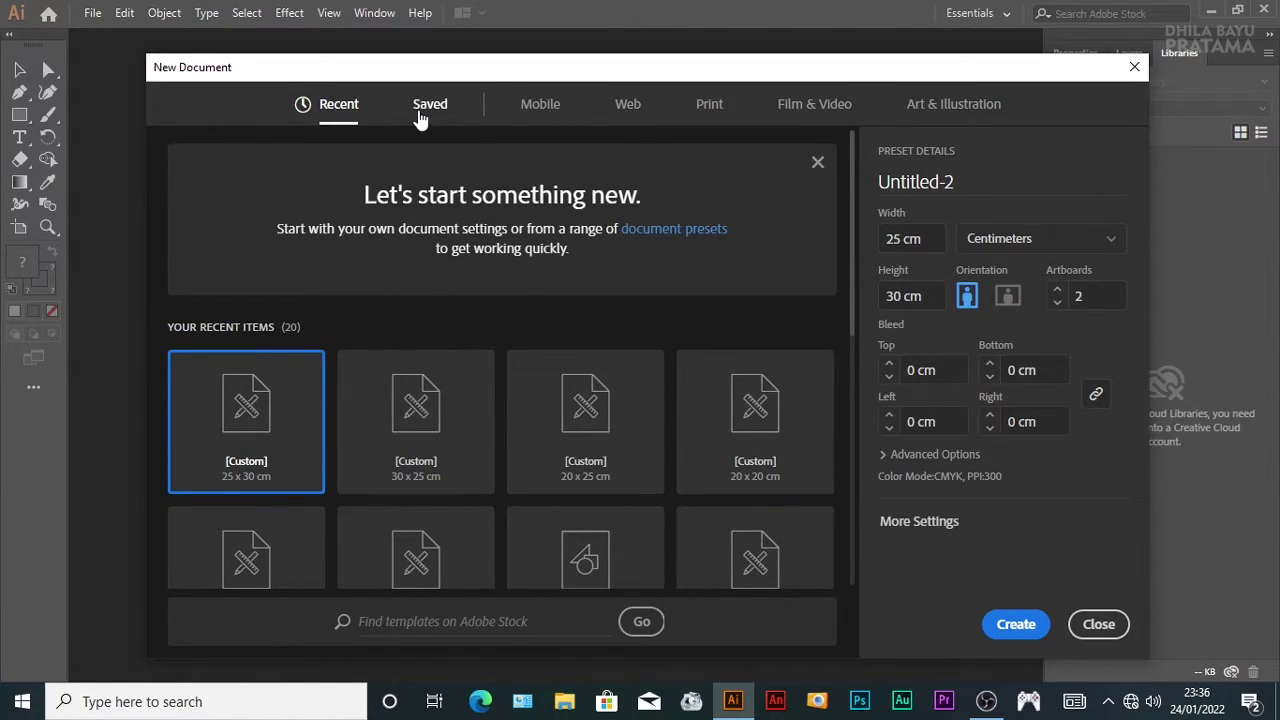
left_click(421, 117)
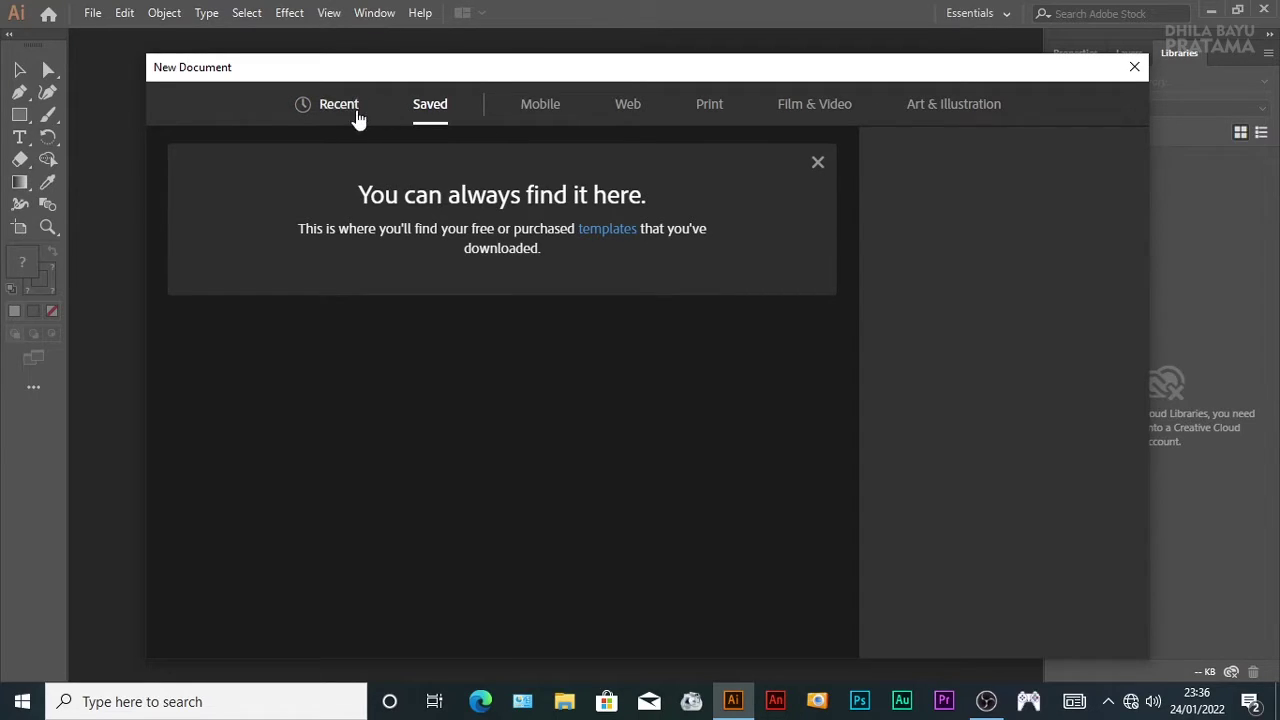
left_click(546, 118)
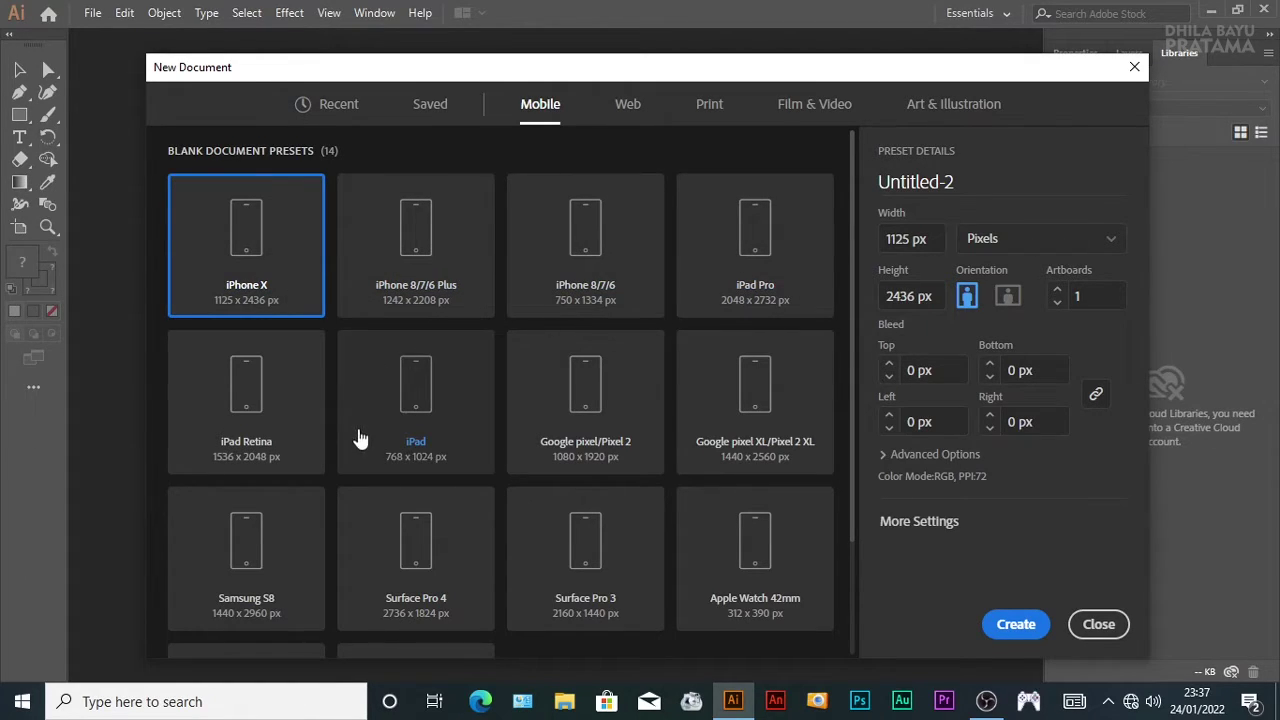
scroll(380, 445, "down", 2)
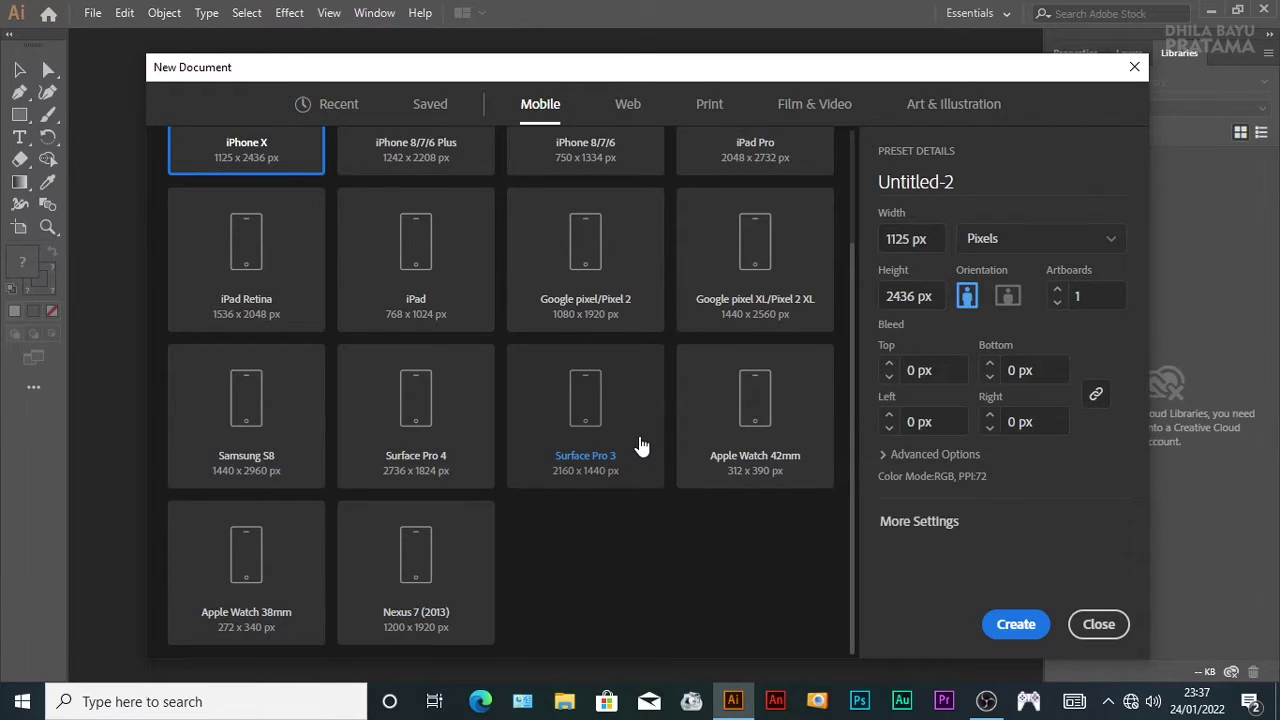
scroll(640, 444, "up", 2)
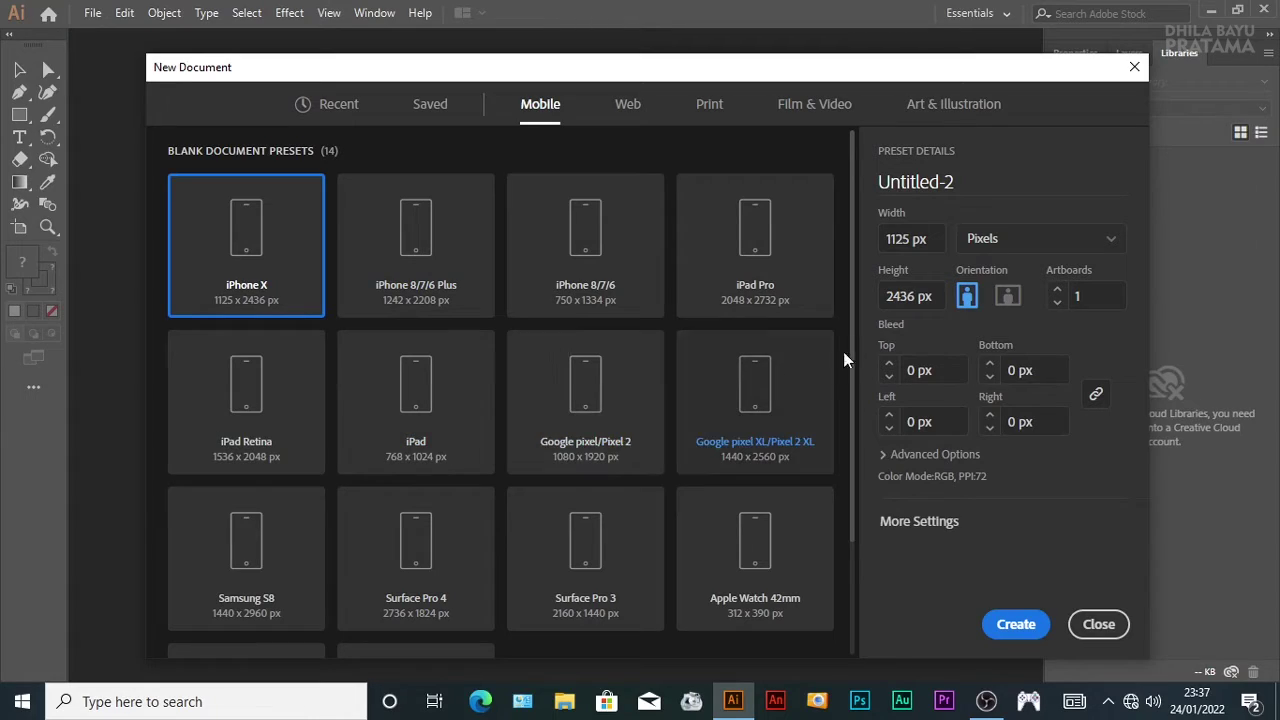
Step: Create Untitled-2 as a portrait document 1080 px wide and 2400 px tall
left_click(910, 238)
left_click_drag(897, 238, 866, 236)
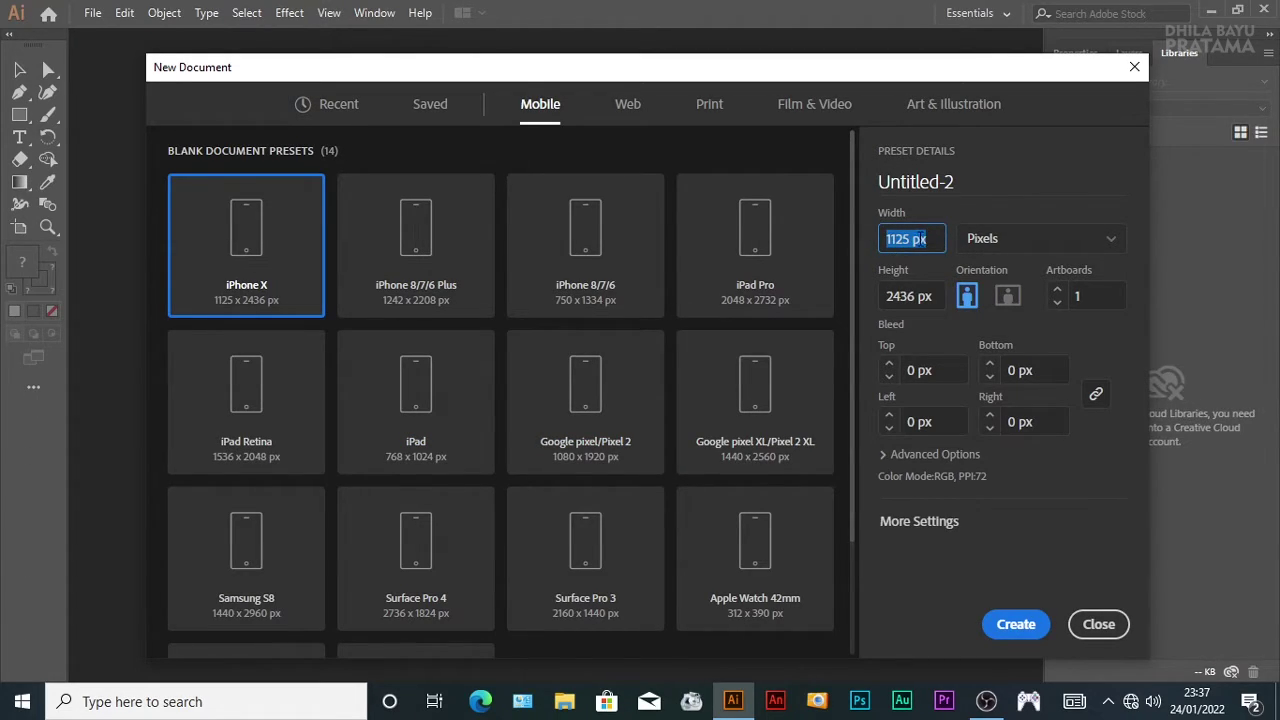
left_click(942, 296)
left_click(886, 241)
type("1080")
left_click(940, 297)
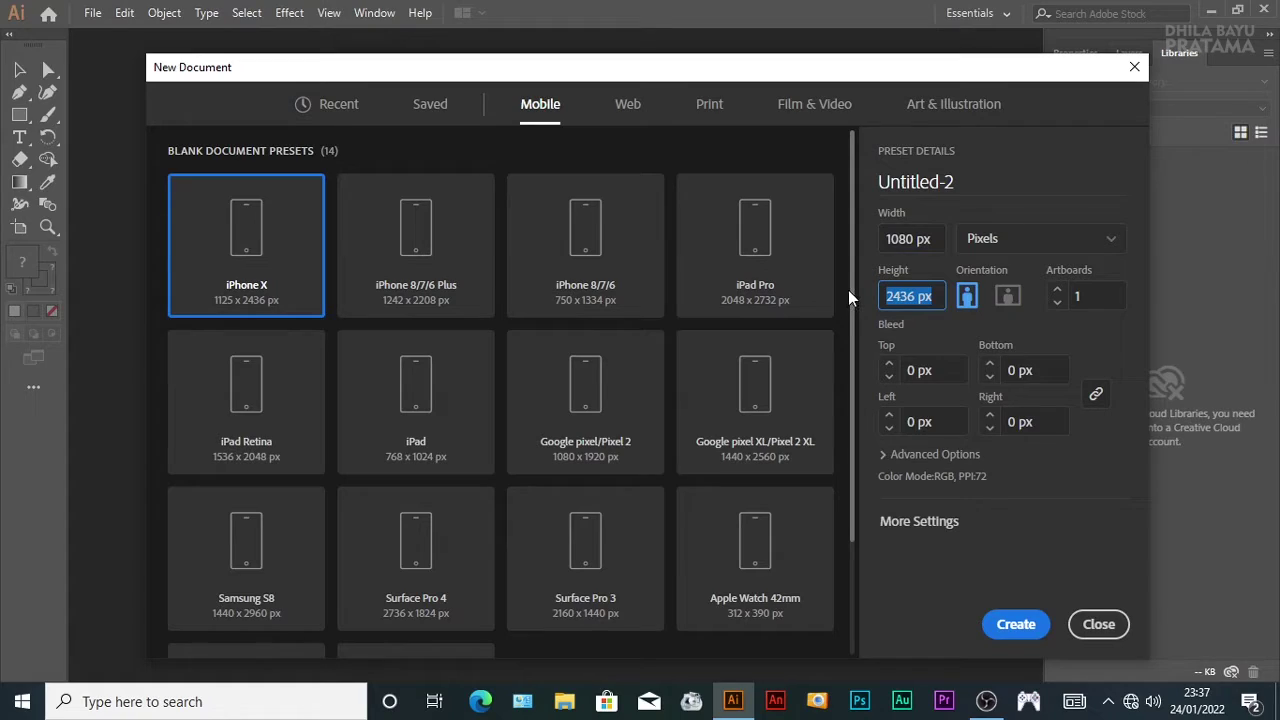
type("2400")
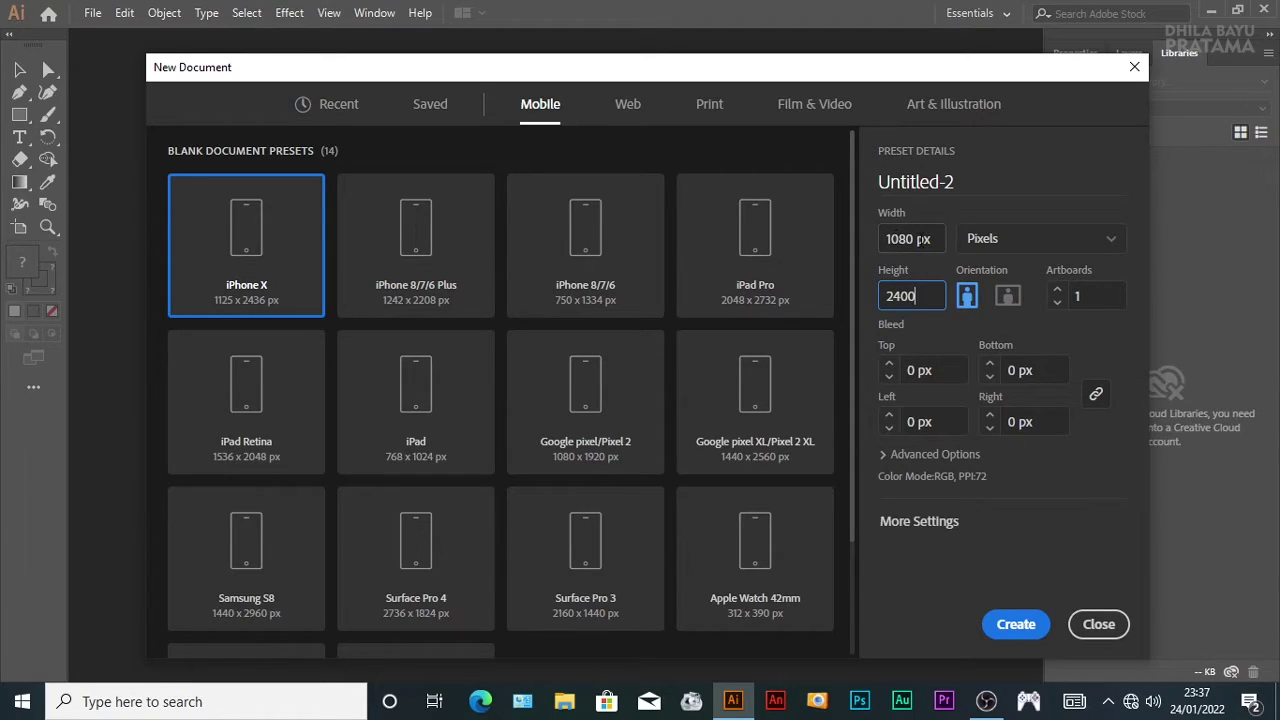
left_click(965, 298)
left_click(1020, 625)
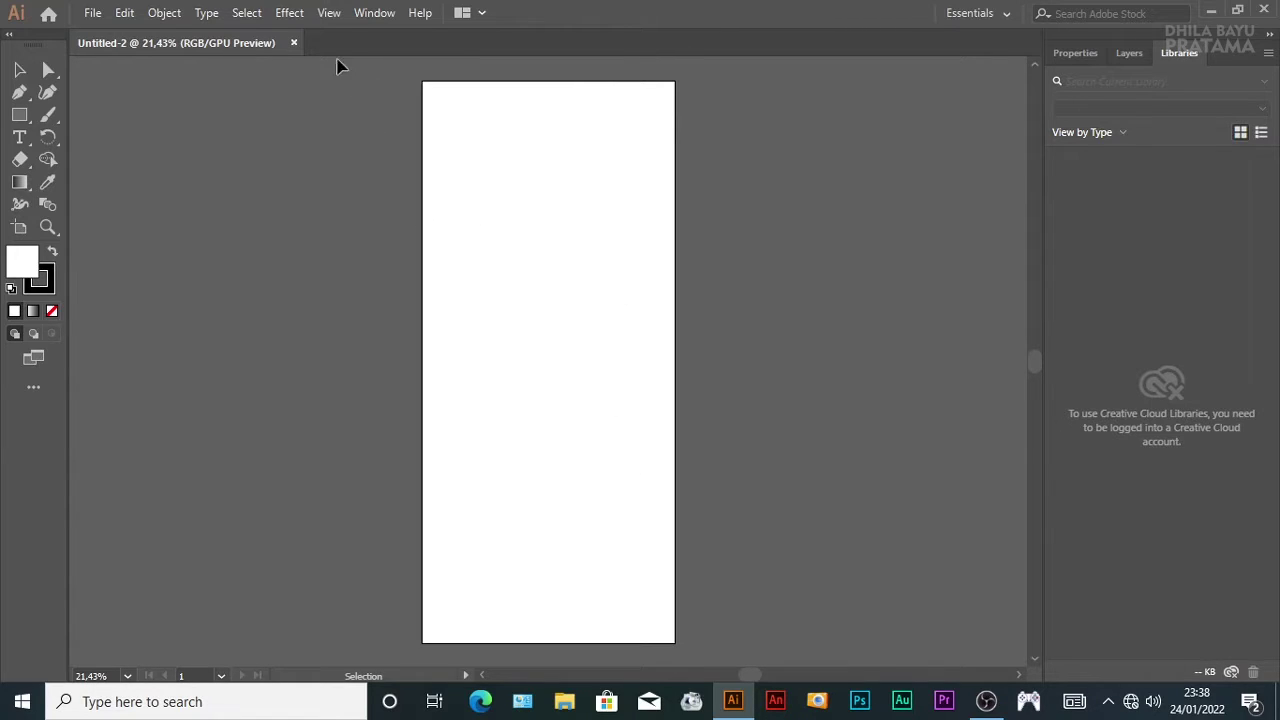
Step: Close Untitled-2 and start another new document with File > New
left_click(294, 43)
left_click(90, 13)
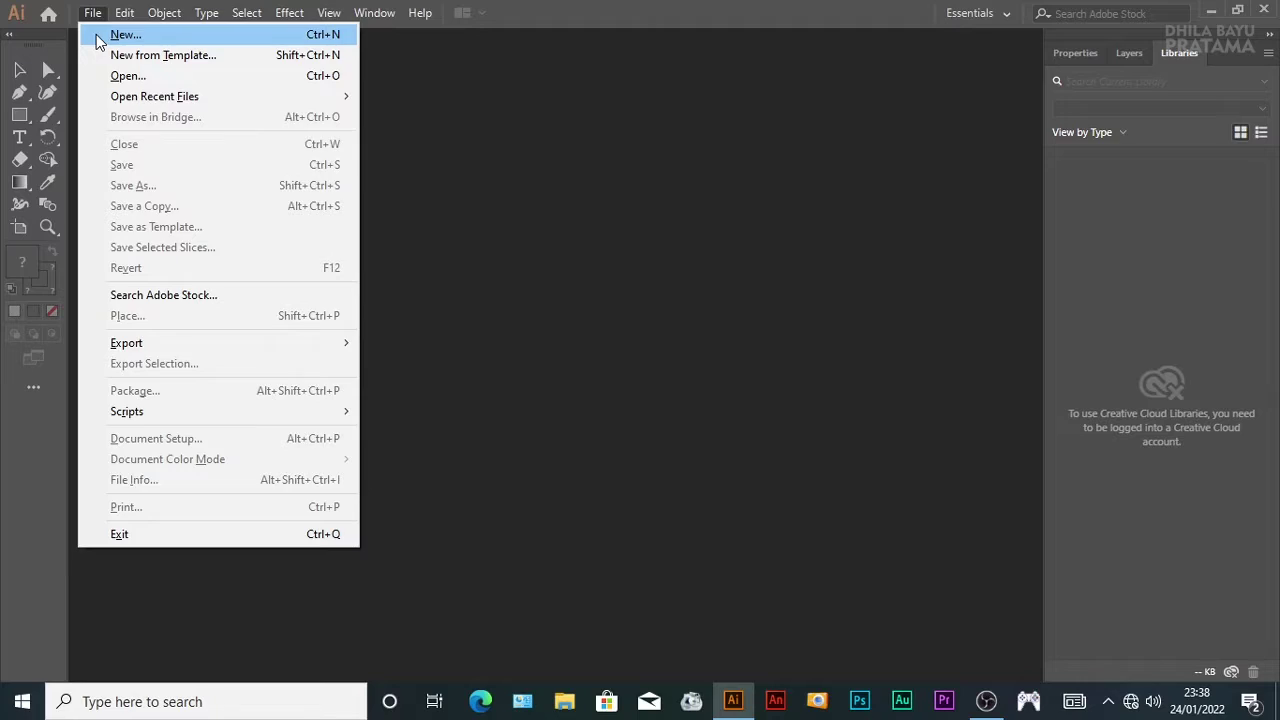
left_click(100, 35)
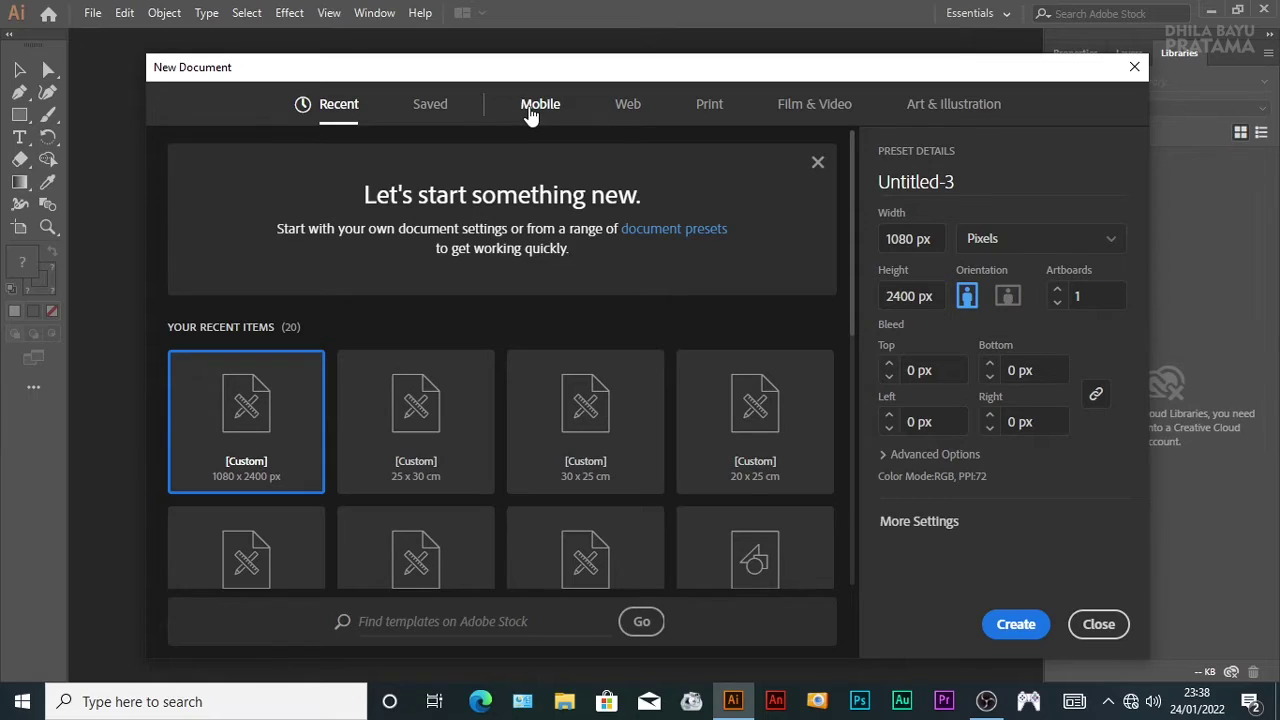
Step: Browse the Web presets, then the Print presets such as Letter, A4 and A3
left_click(626, 112)
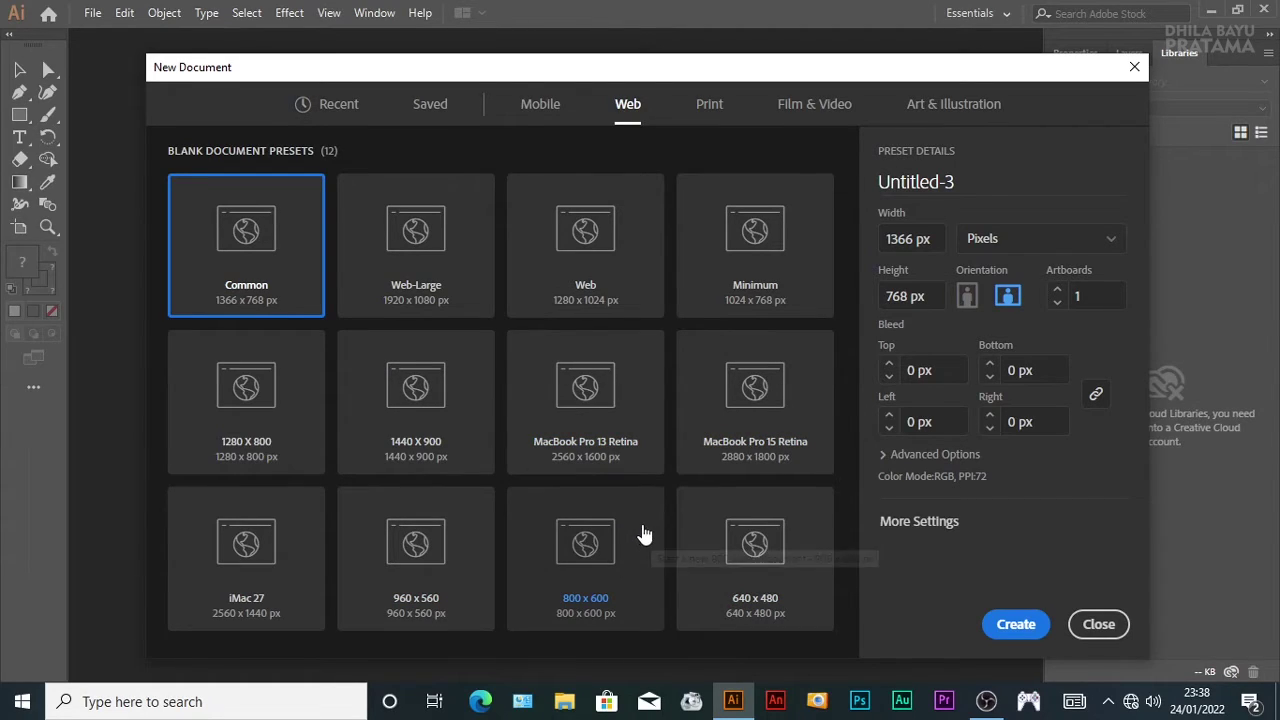
left_click(721, 117)
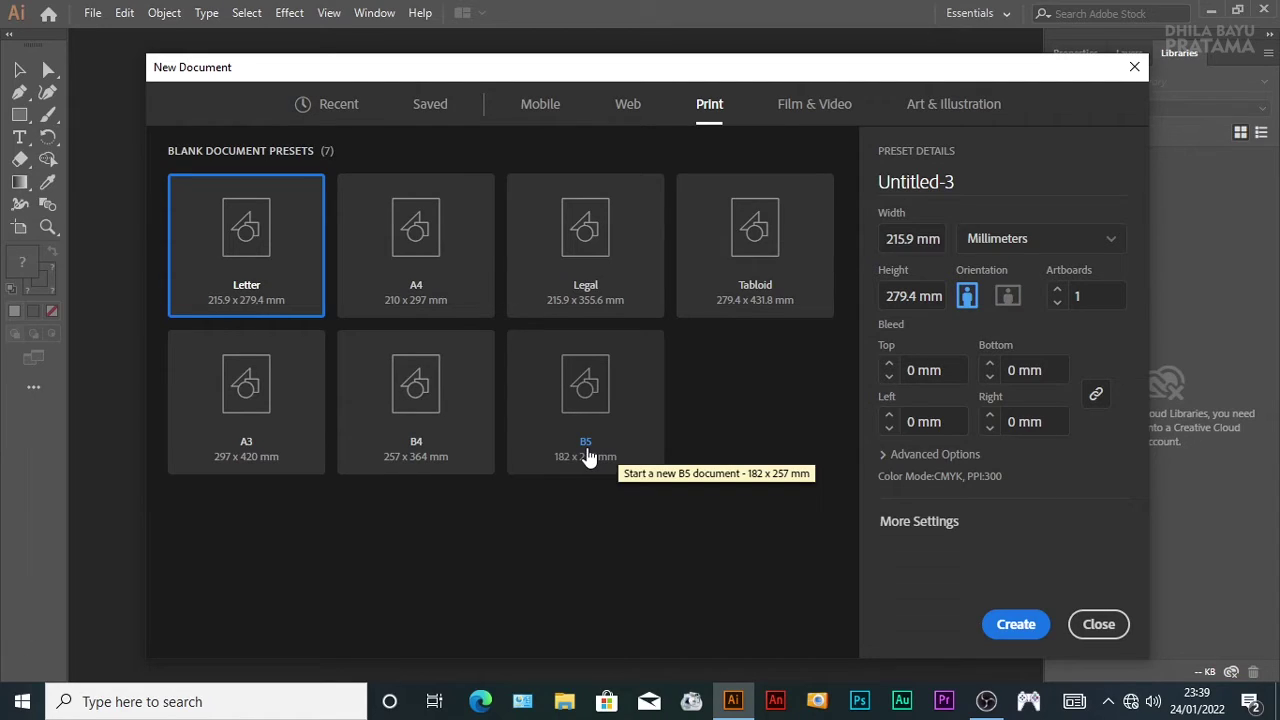
Step: Change Untitled-3's units to Centimeters so Letter reads 21.59 × 27.94 cm
left_click(1059, 245)
left_click(1042, 401)
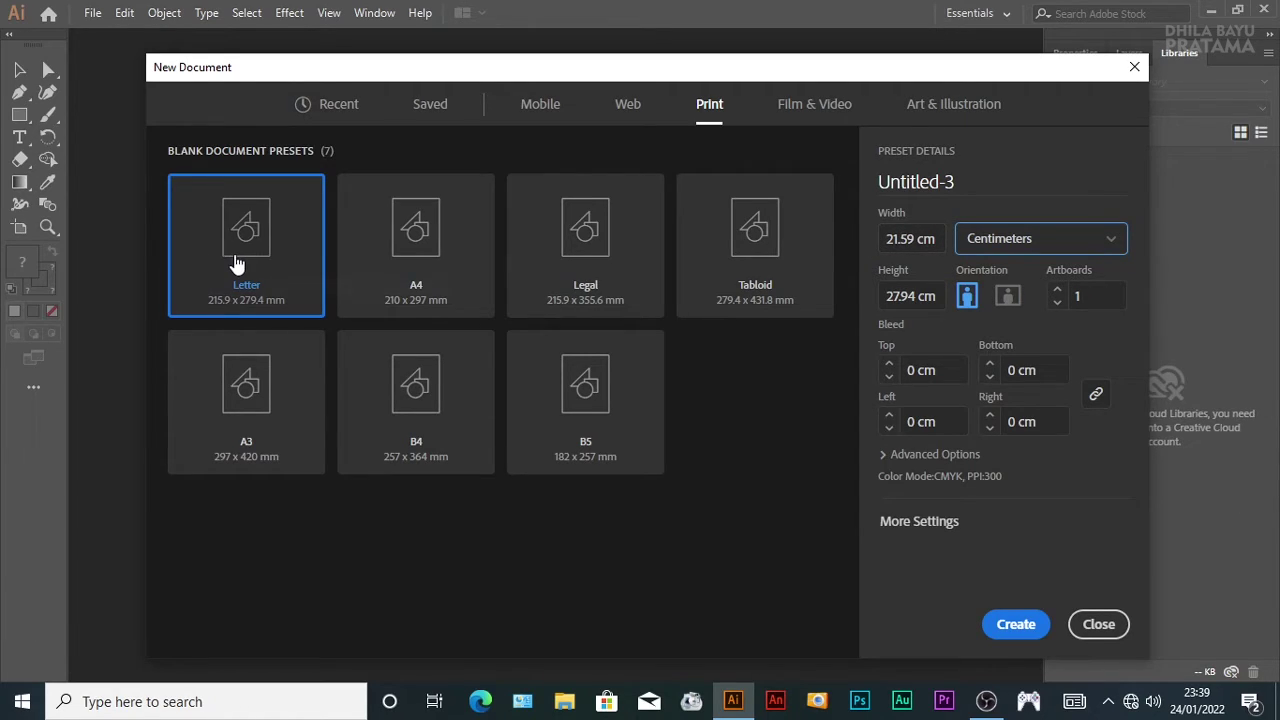
Step: Choose the A4 preset in centimeters and make it landscape, 29.7 × 21 cm
left_click(426, 248)
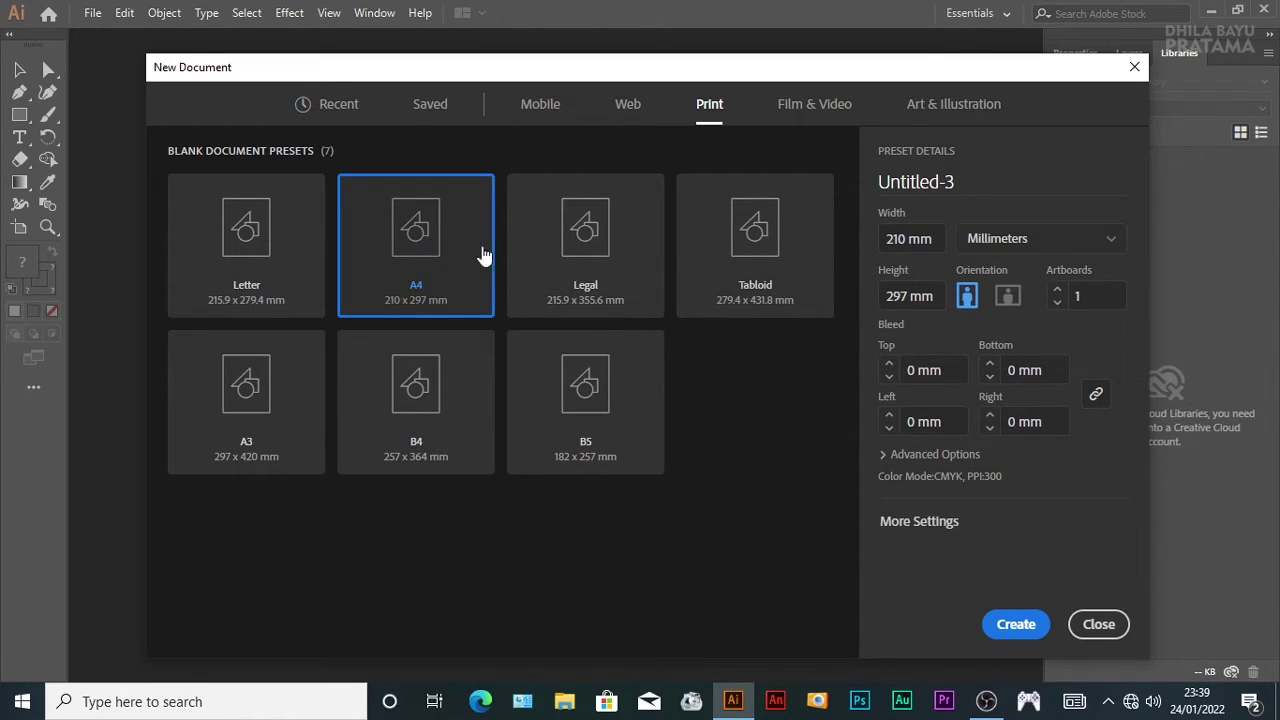
left_click(1010, 250)
left_click(1018, 398)
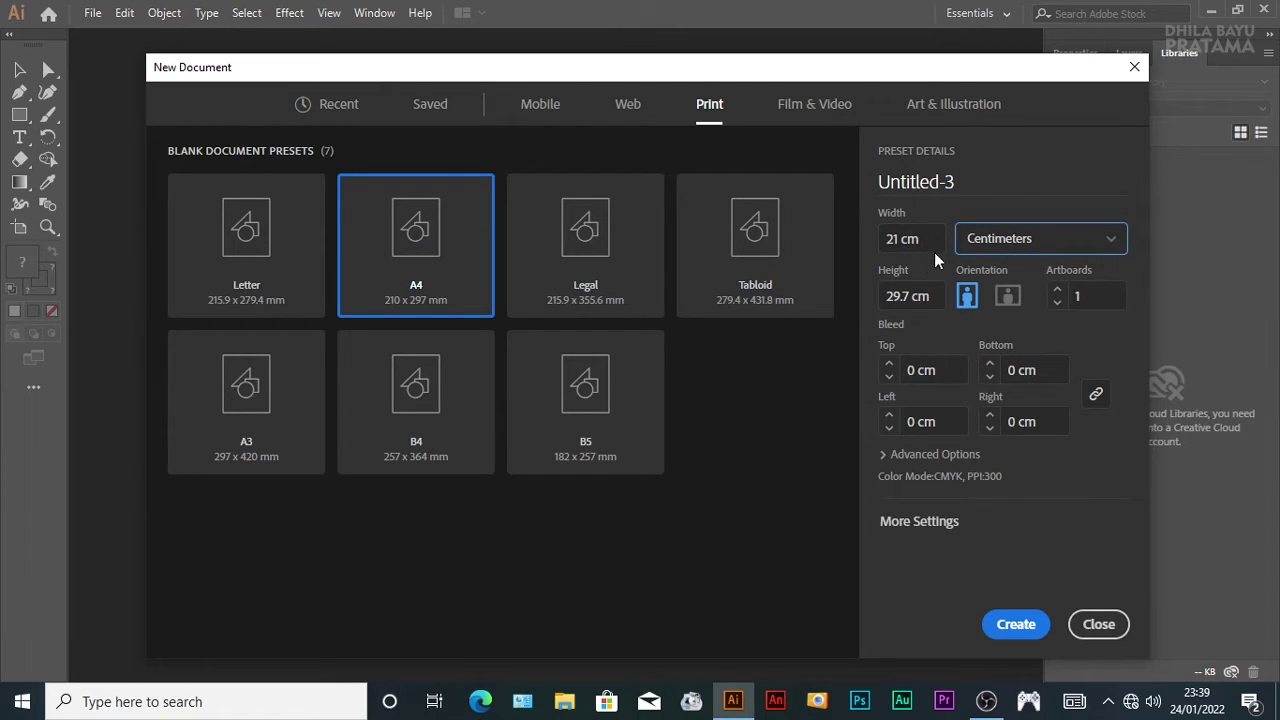
left_click(1030, 249)
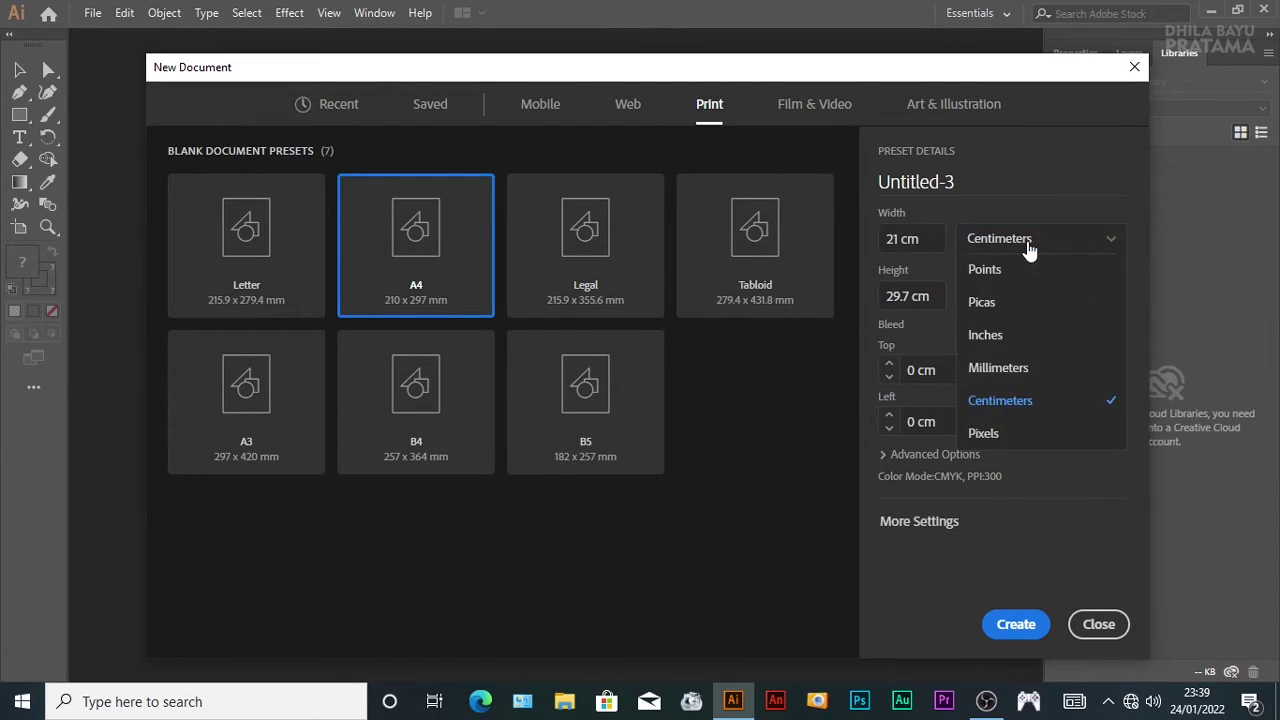
left_click(1023, 400)
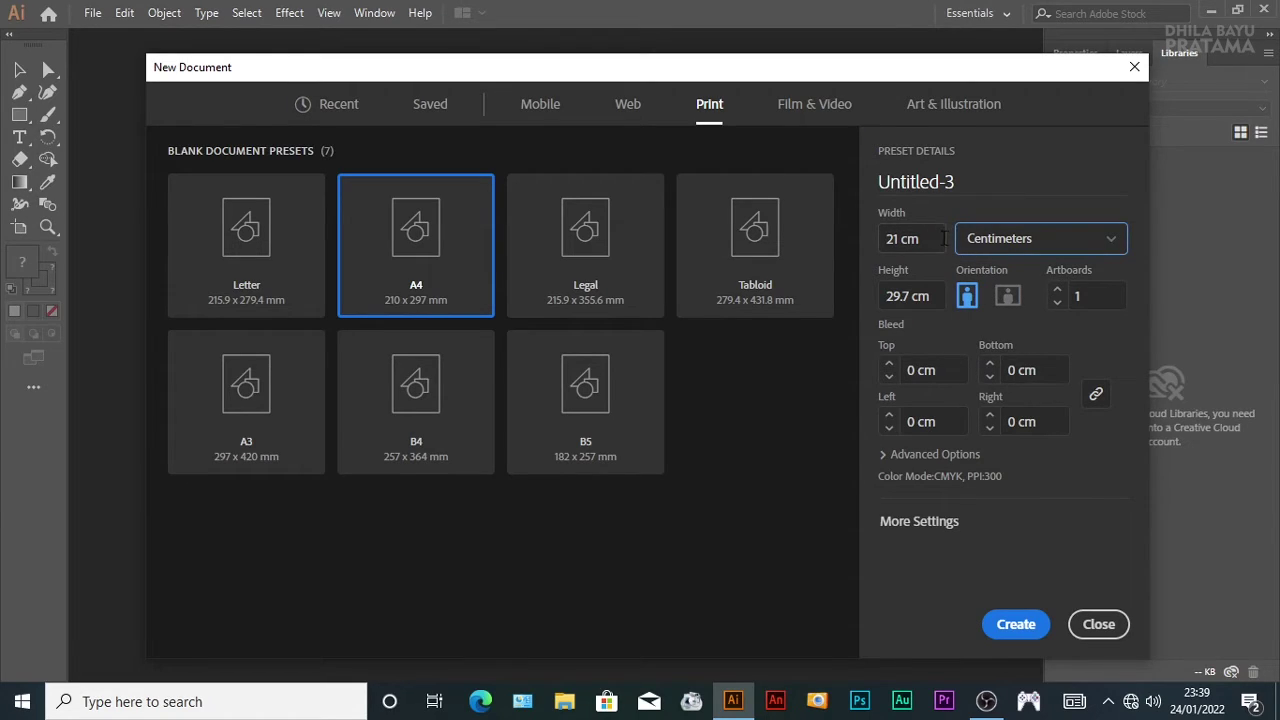
left_click(887, 233)
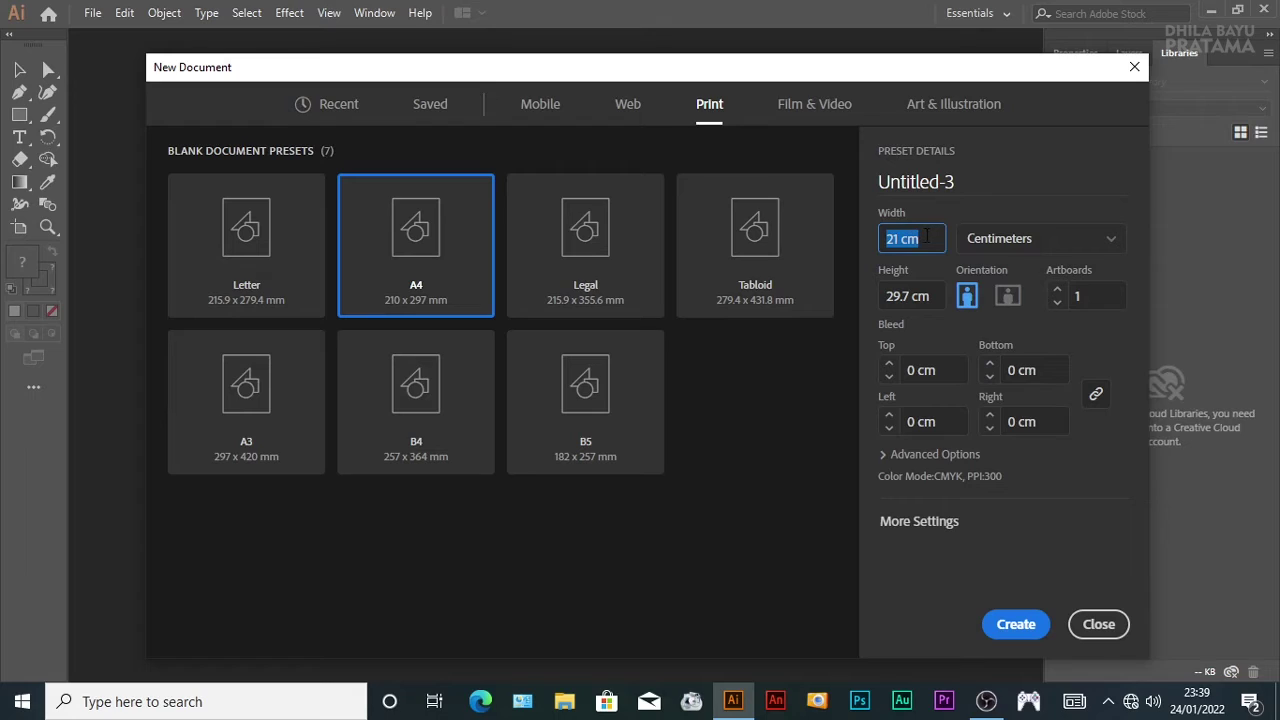
left_click(940, 296)
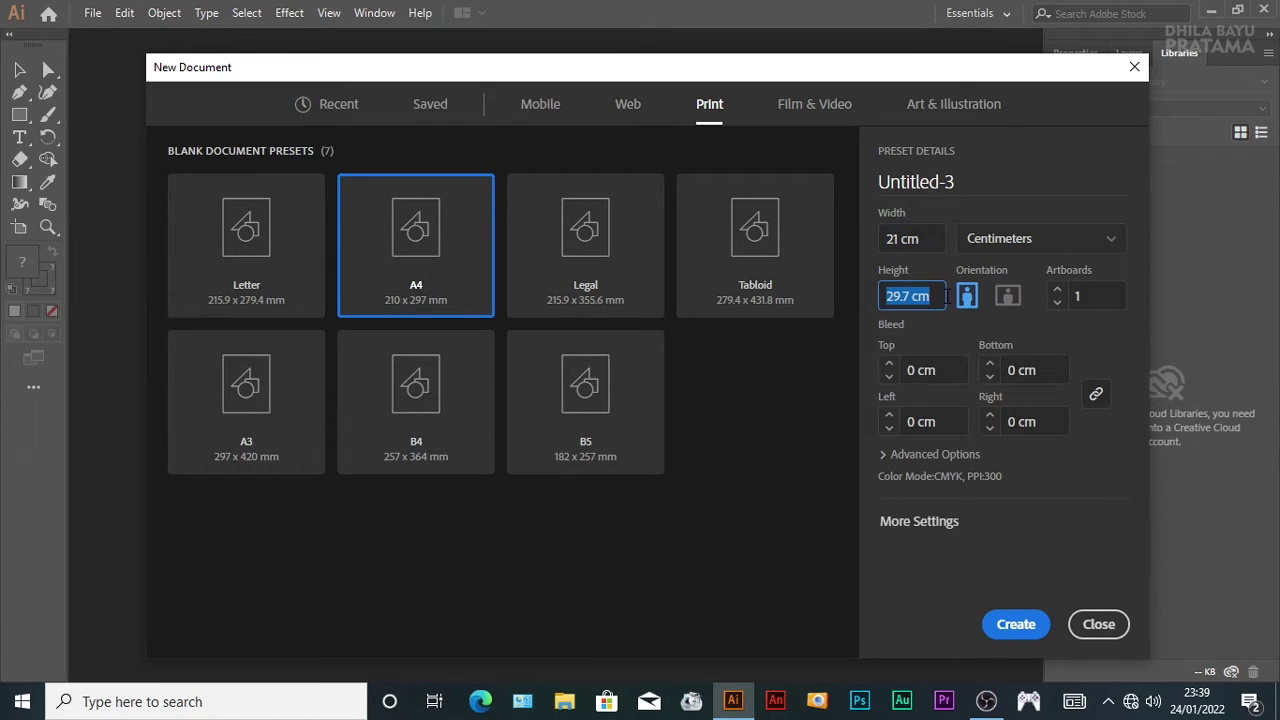
left_click(1007, 296)
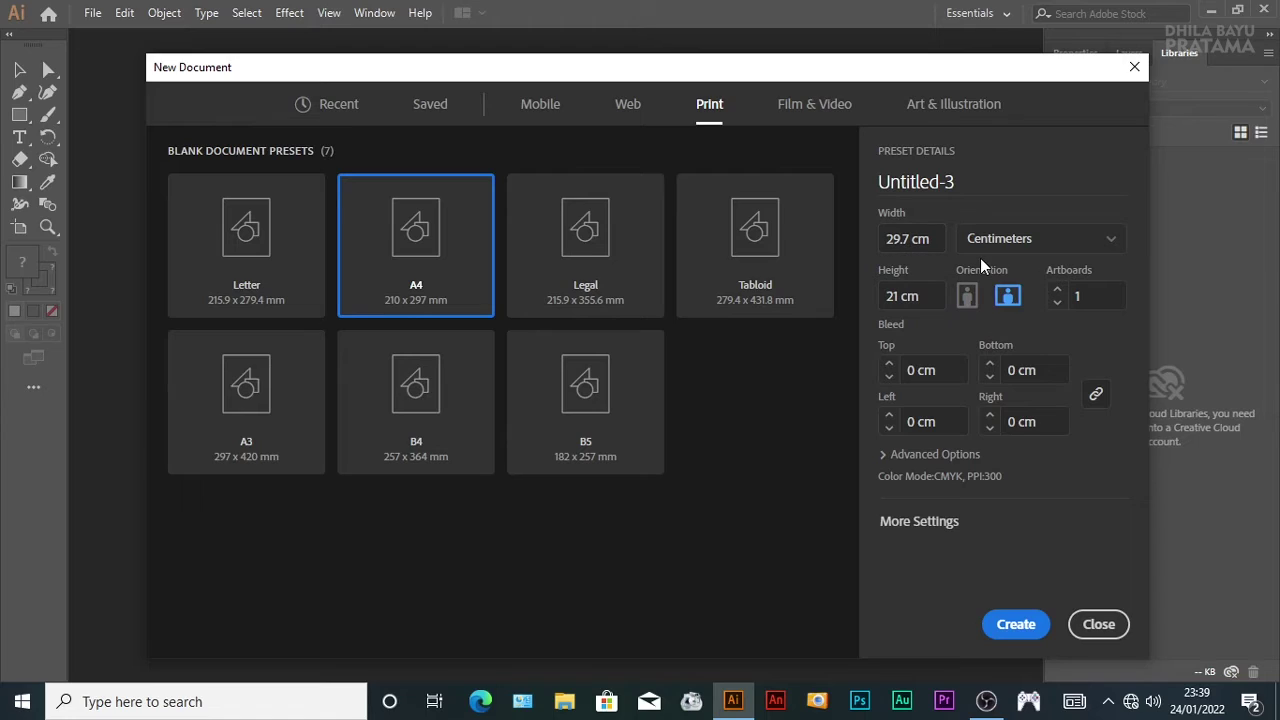
Step: Create the landscape A4 document, fit it on screen, then zoom out to 4.17%
left_click(1020, 624)
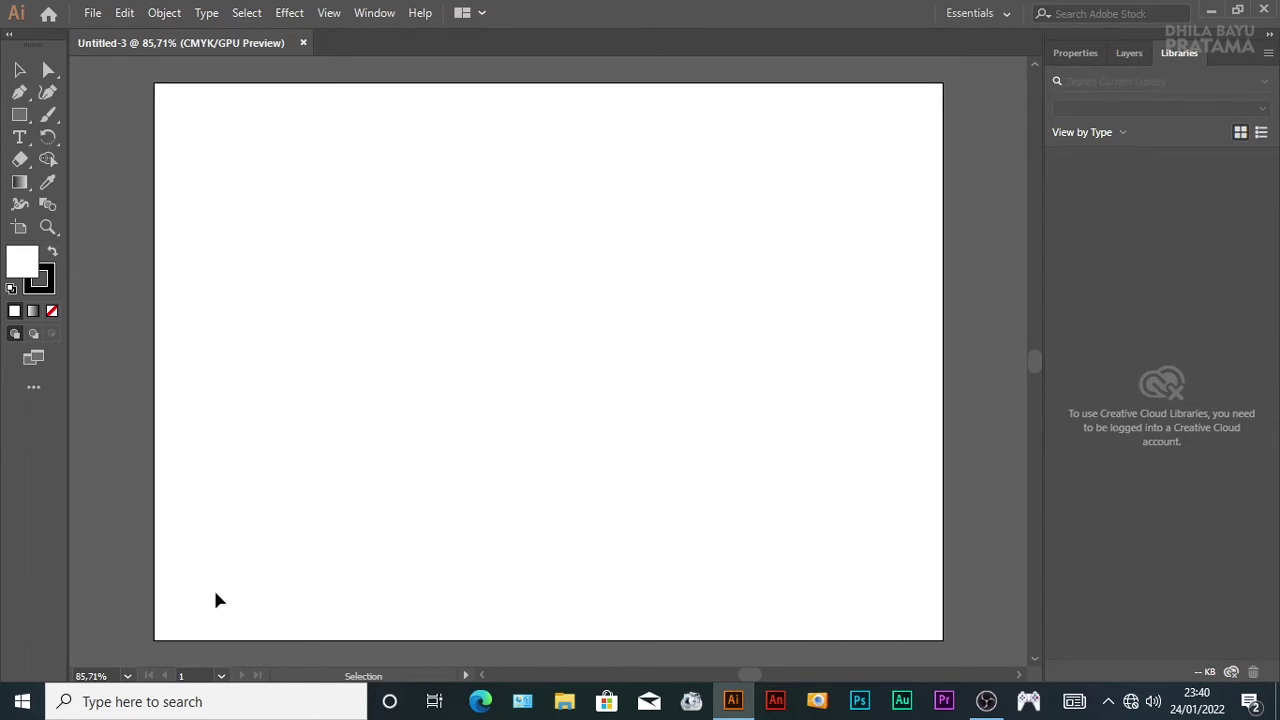
left_click(127, 677)
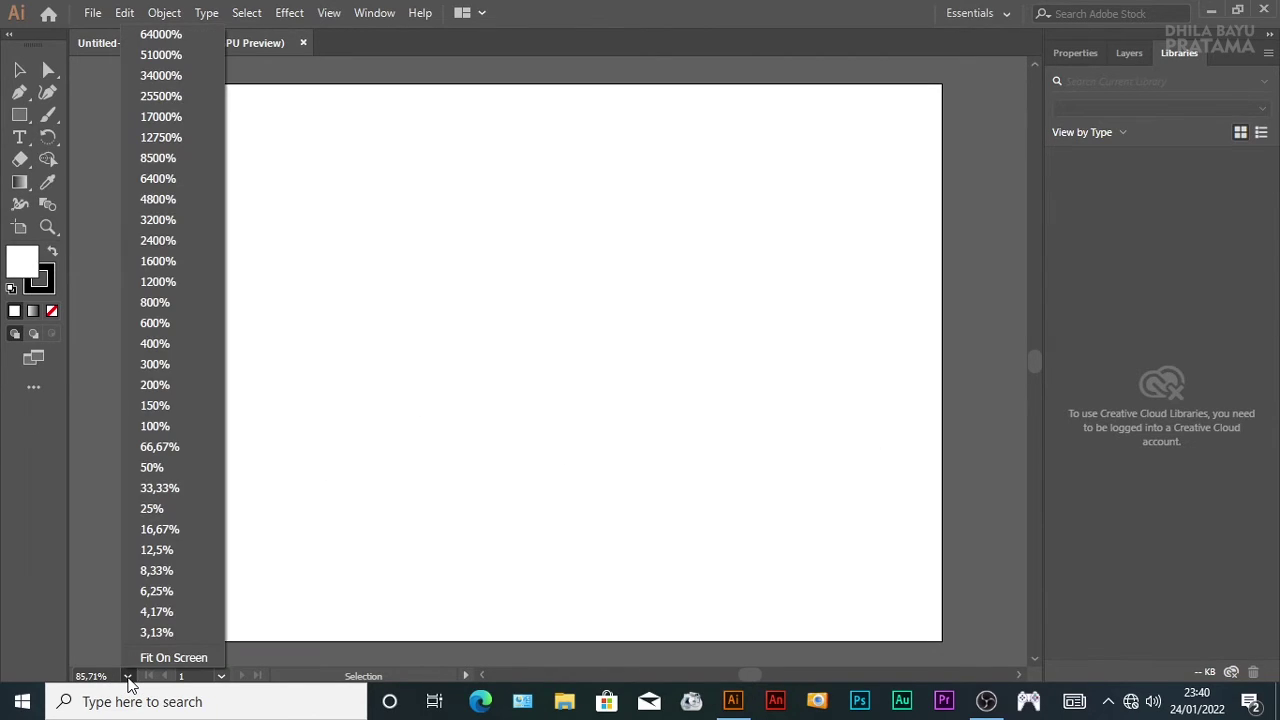
left_click(150, 659)
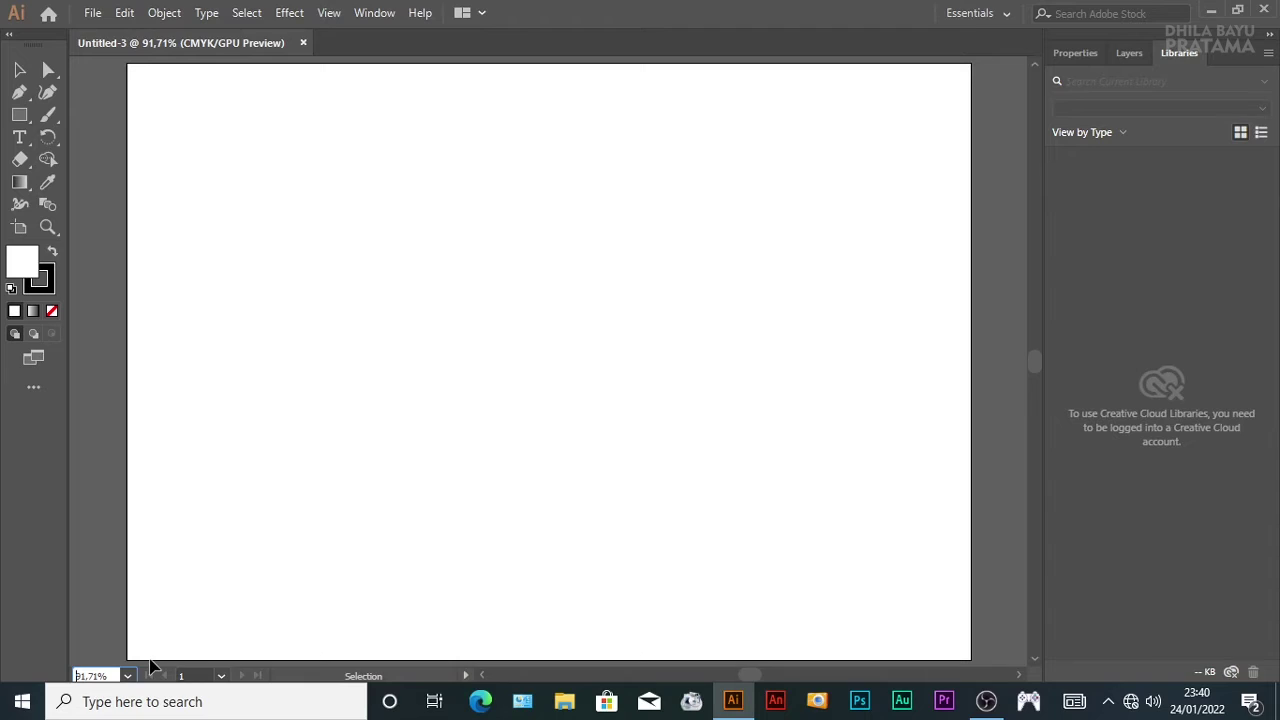
left_click(127, 676)
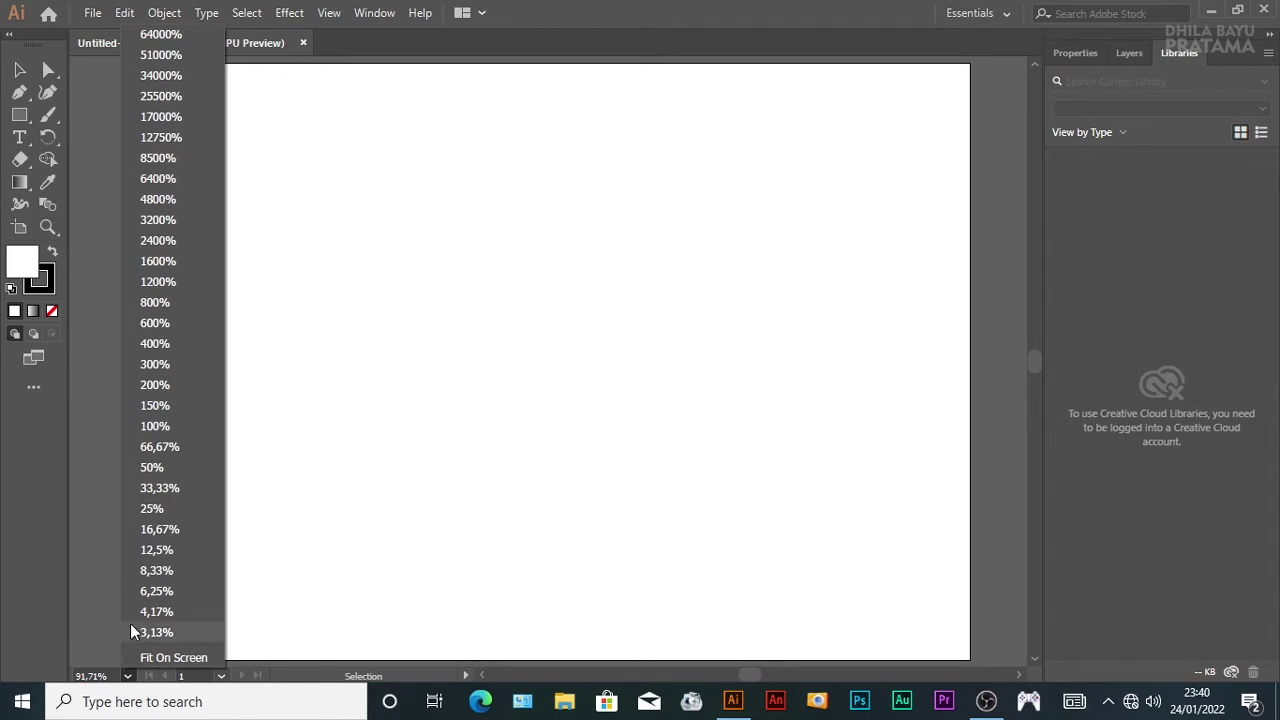
left_click(166, 611)
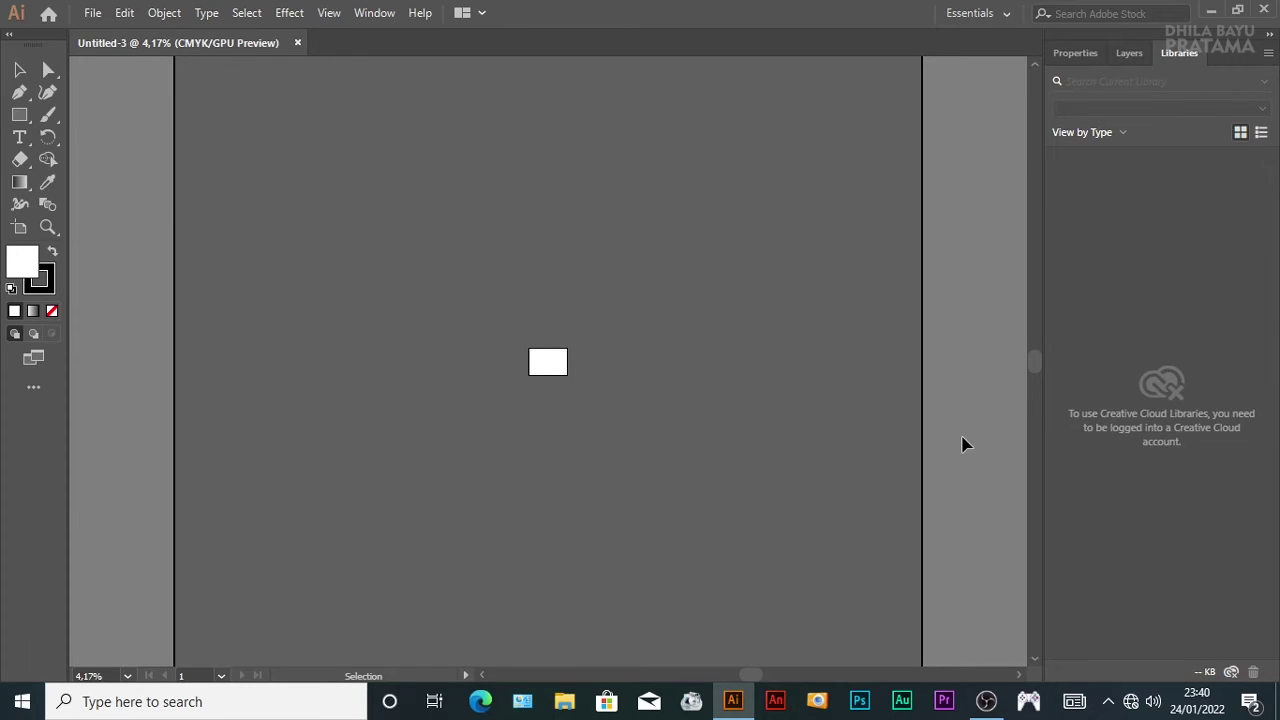
Step: Fit the artboard to the window at 91.71% with Ctrl+0
key("a")
key("ctrl+0")
key("v")
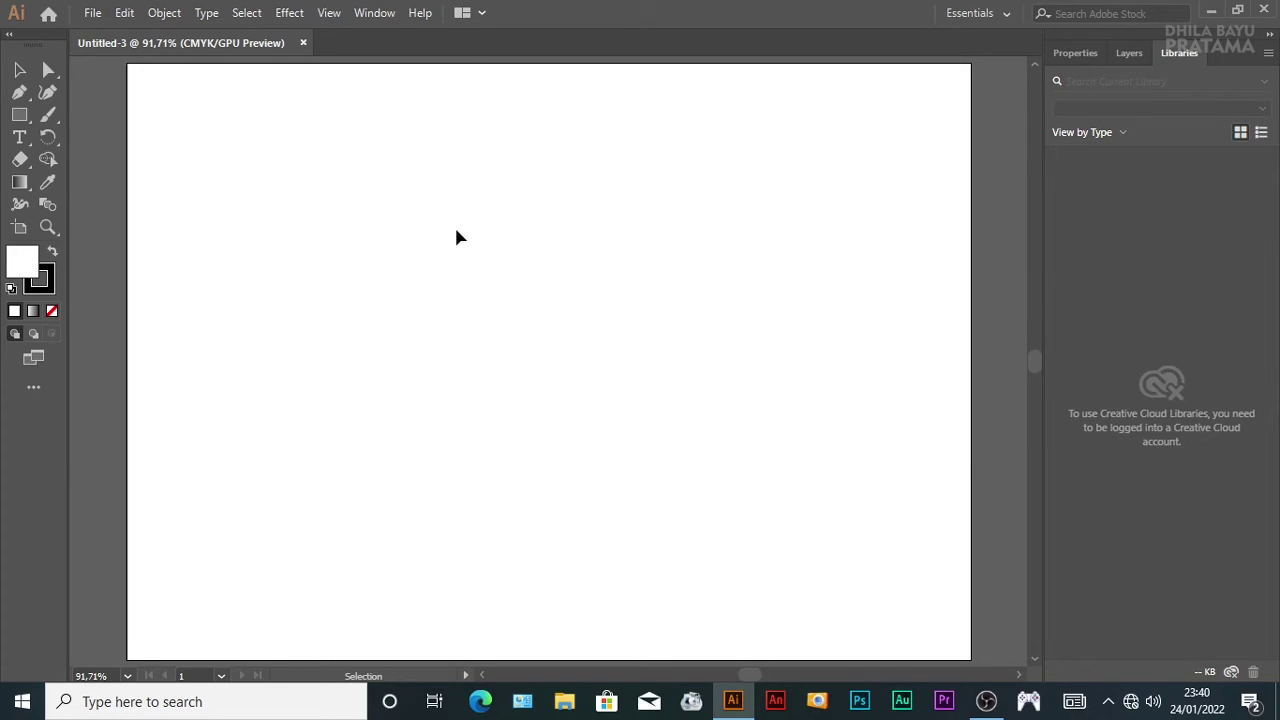
left_click(127, 676)
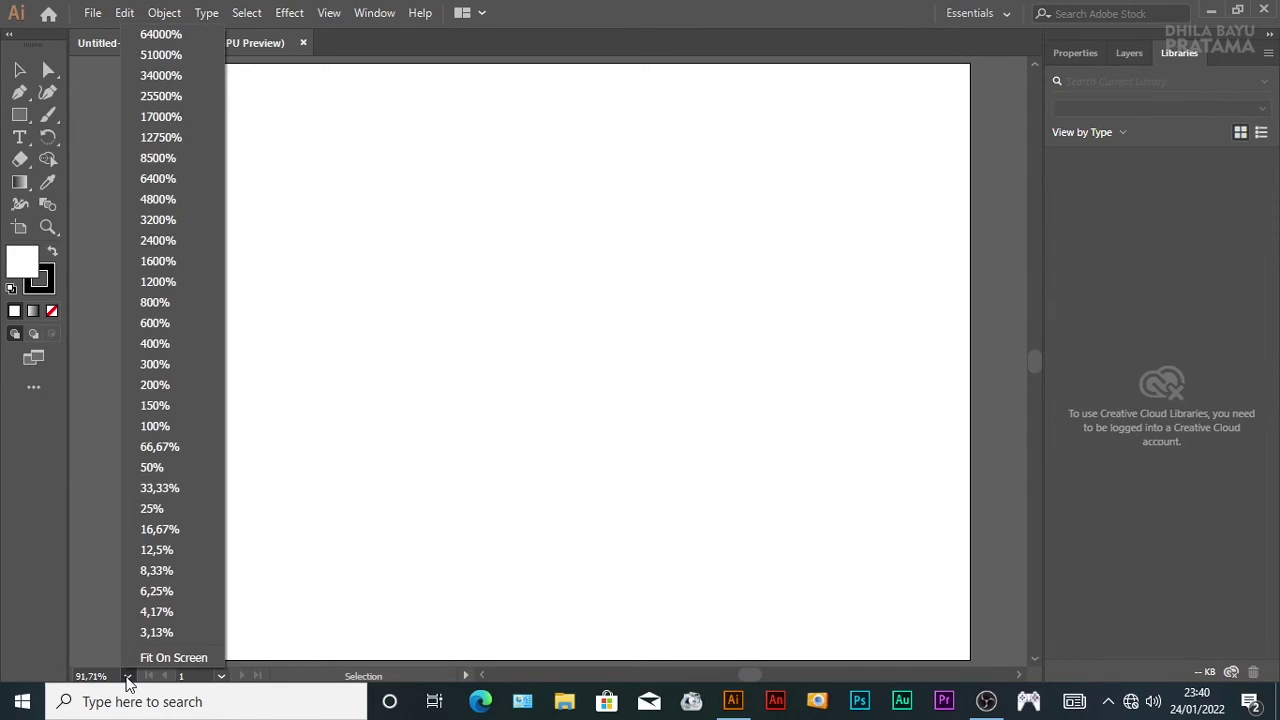
left_click(499, 271)
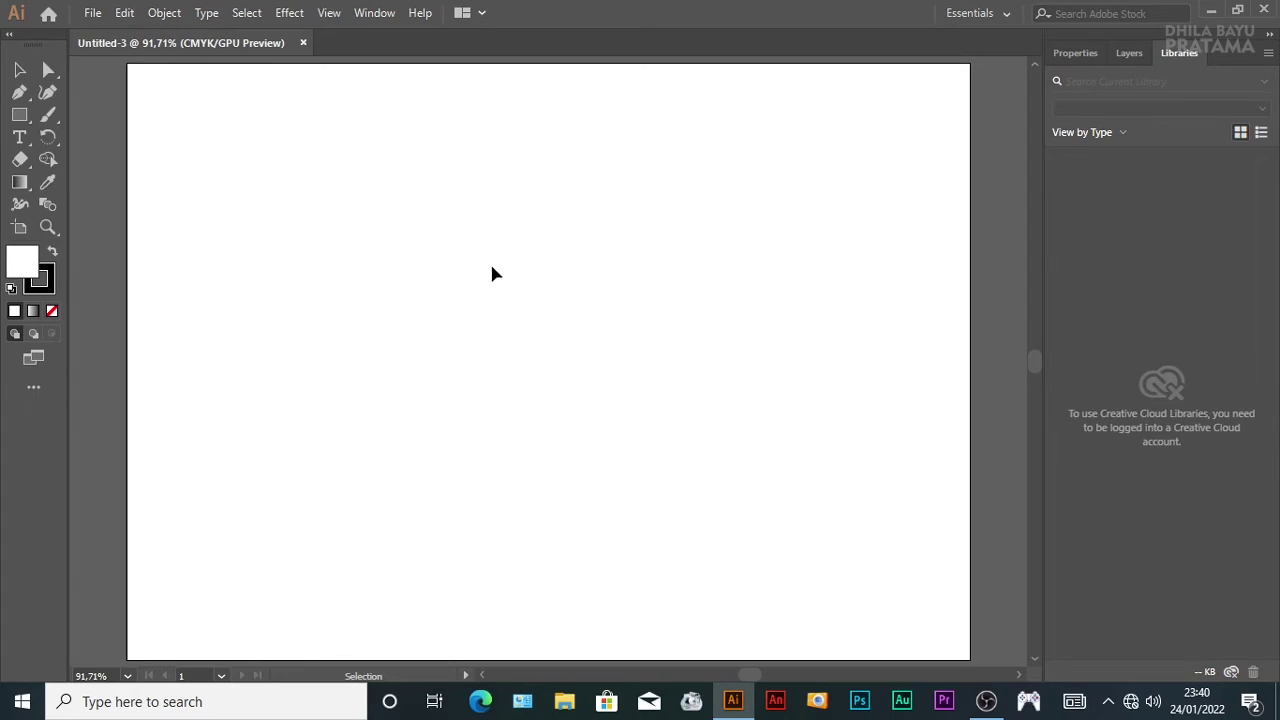
Step: View the artboard at 100% with Ctrl+1, then fit it back to the window
key("ctrl+1")
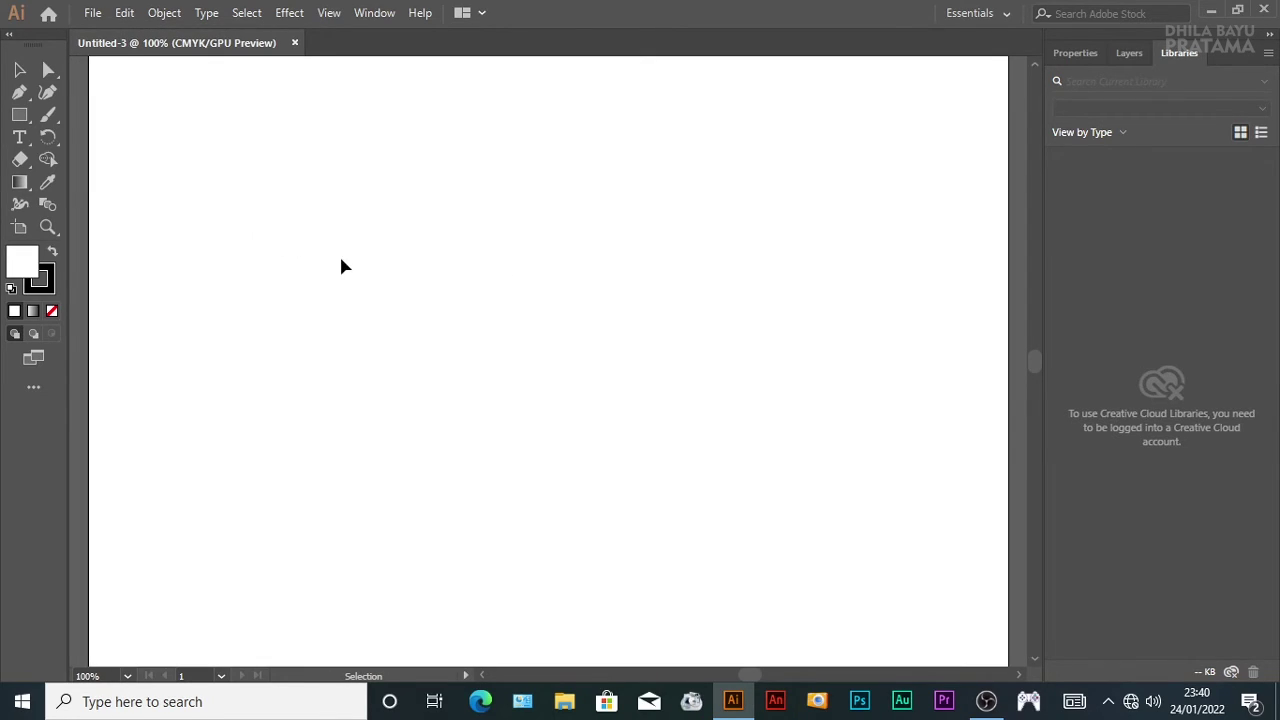
key("a")
key("ctrl+0")
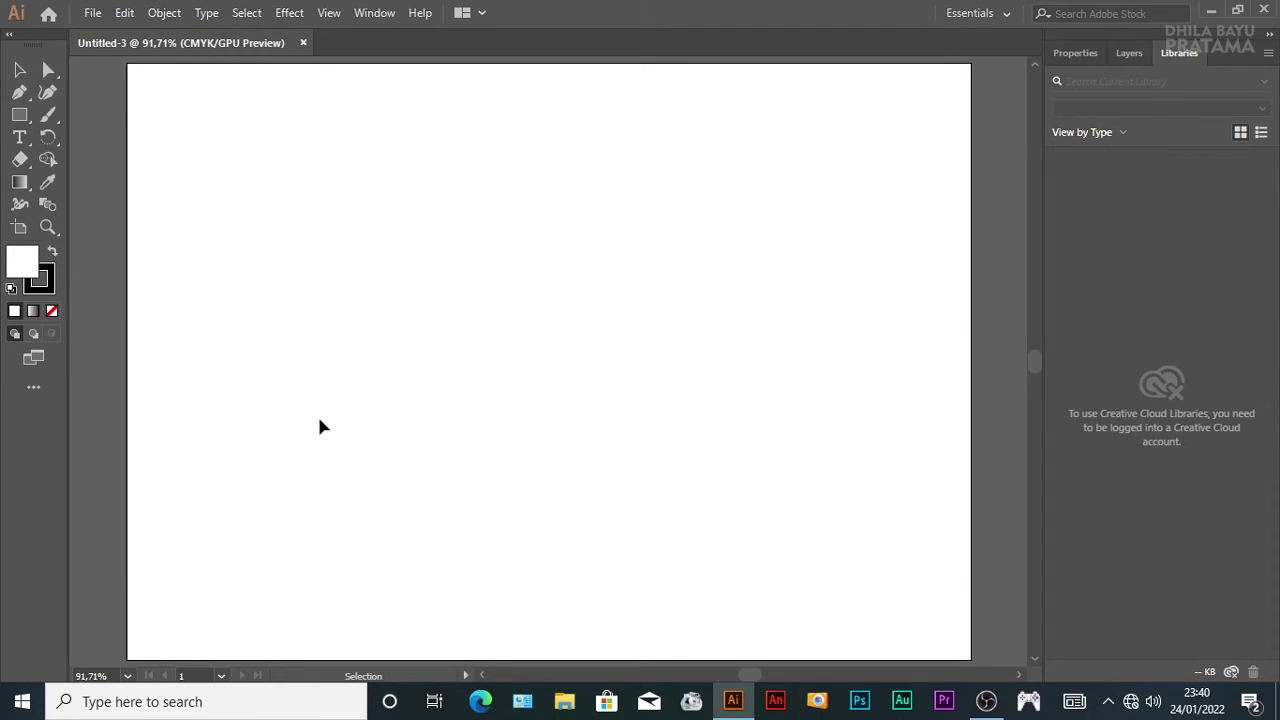
Step: Zoom in on the artboard with the Zoom tool to 150%, then 200%
key("z")
left_click(340, 351)
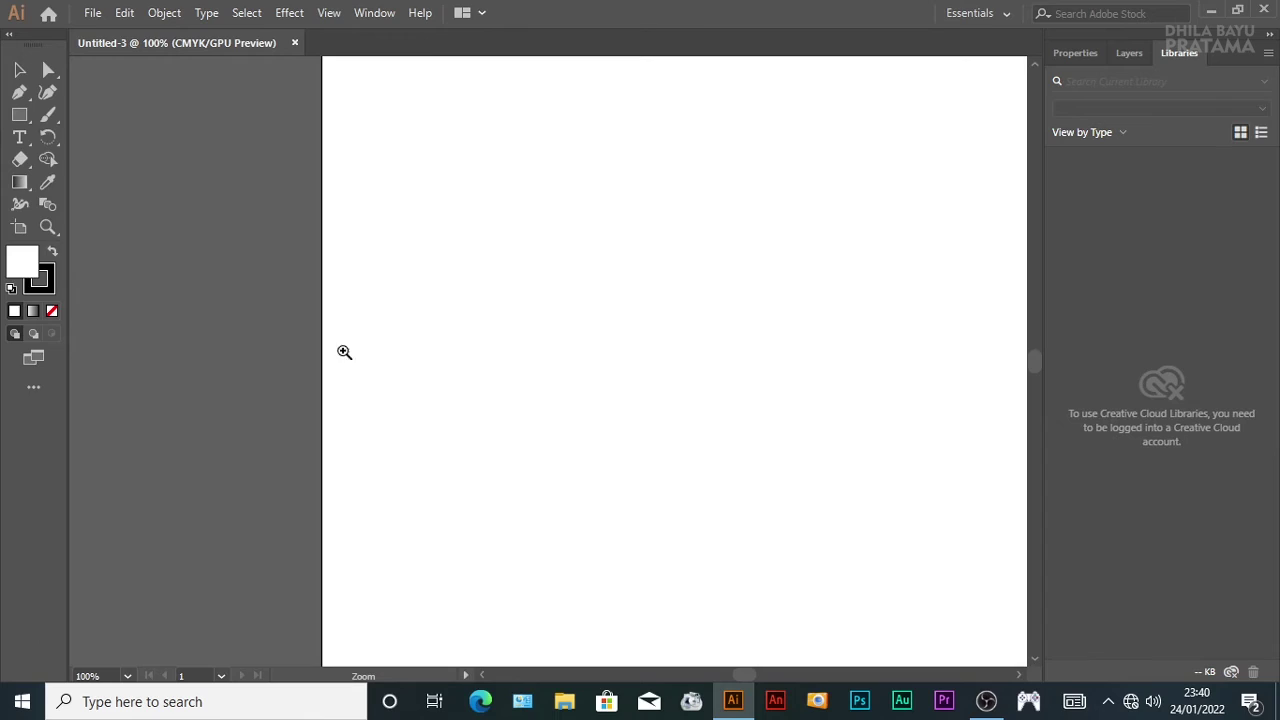
key("v")
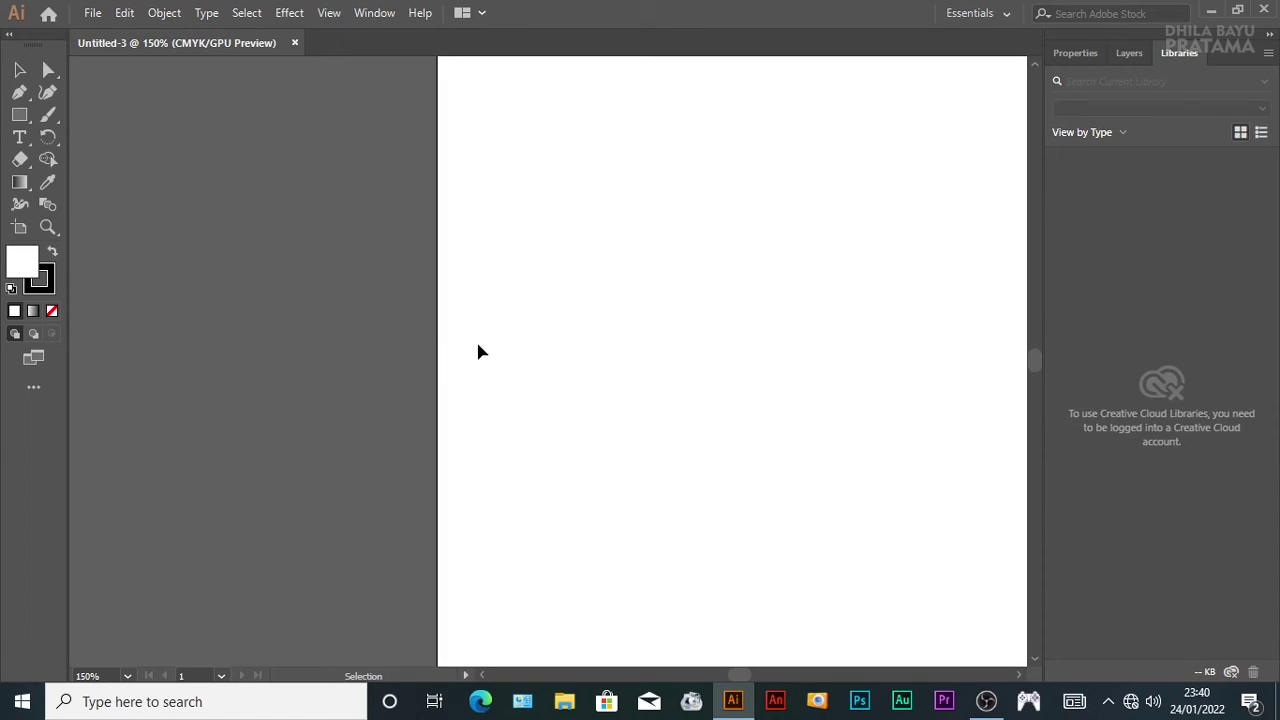
key("a")
key("z")
left_click(493, 349)
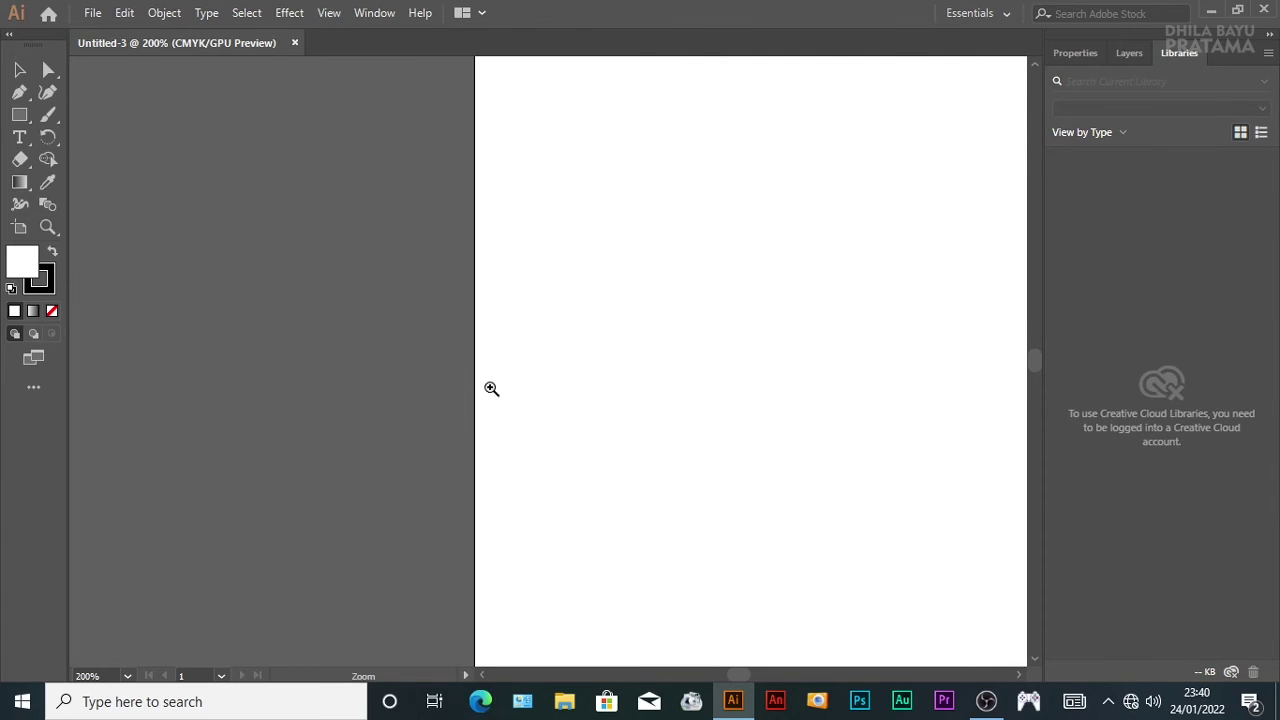
Step: Zoom out step by step to 66.67% and 50%, then back in to 66.67%
left_click(510, 319, "alt")
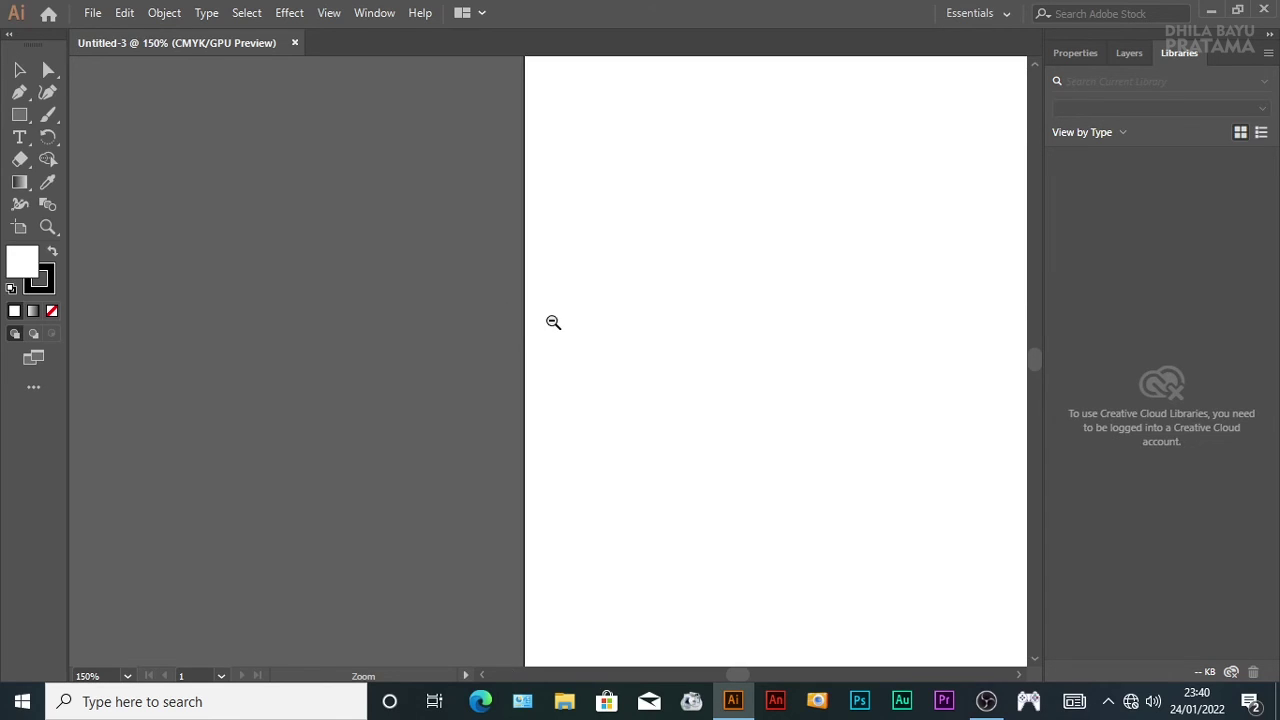
left_click(599, 323, "alt")
left_click(644, 322, "alt")
left_click(695, 345, "alt")
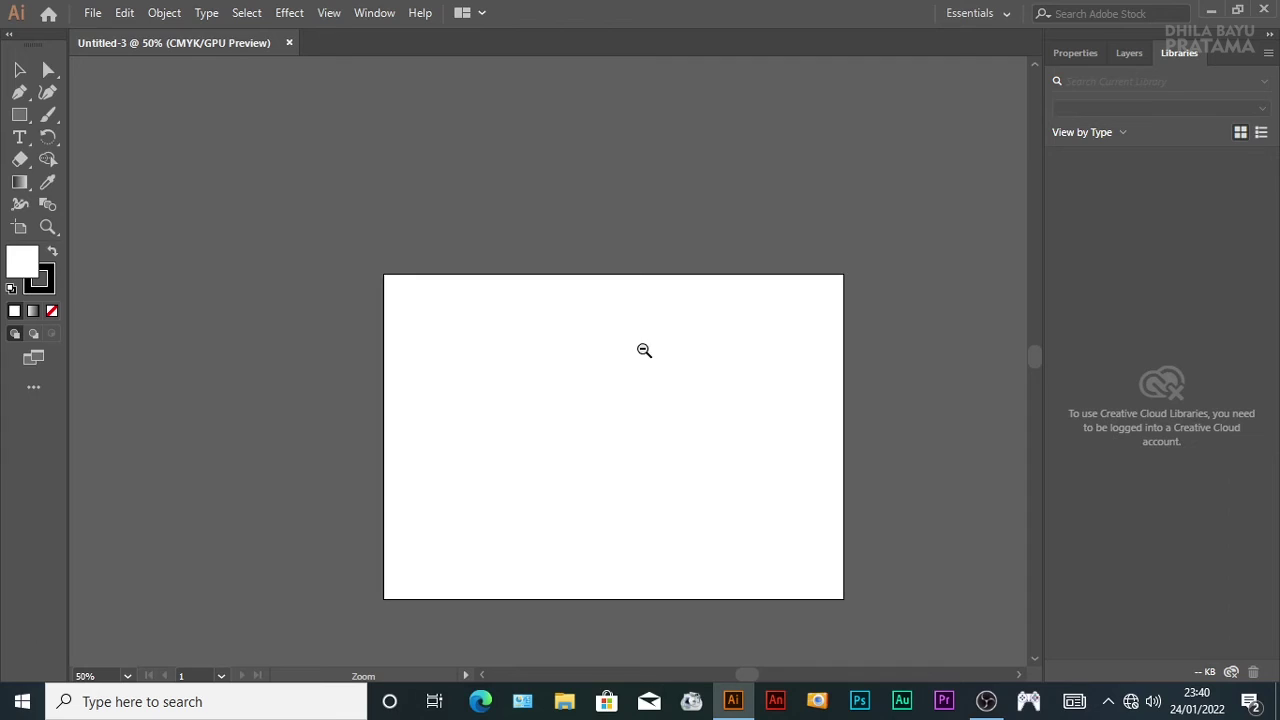
left_click(641, 364)
Step: Pan around the artboard with the Hand tool, then fit the whole artboard in the window
key("v")
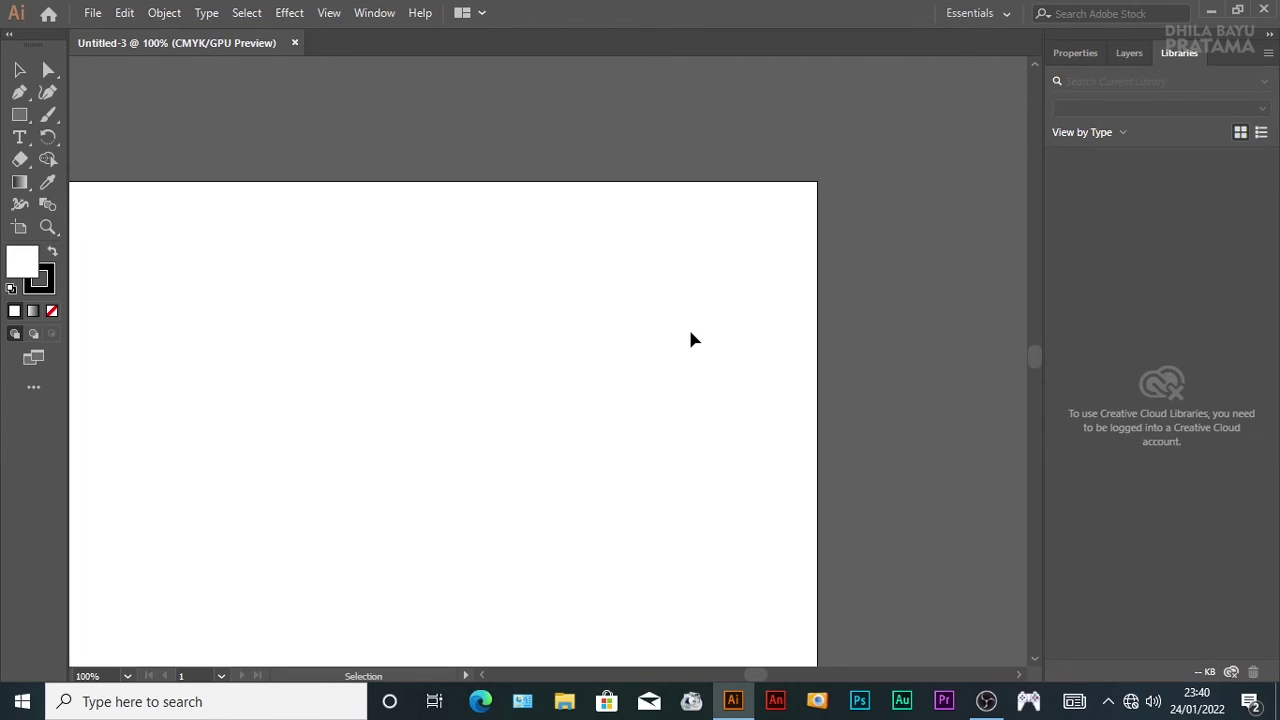
key("h")
mouse_move(794, 289)
left_mouse_down()
mouse_move(651, 303)
mouse_move(771, 197)
mouse_move(783, 233)
left_mouse_up()
key("v")
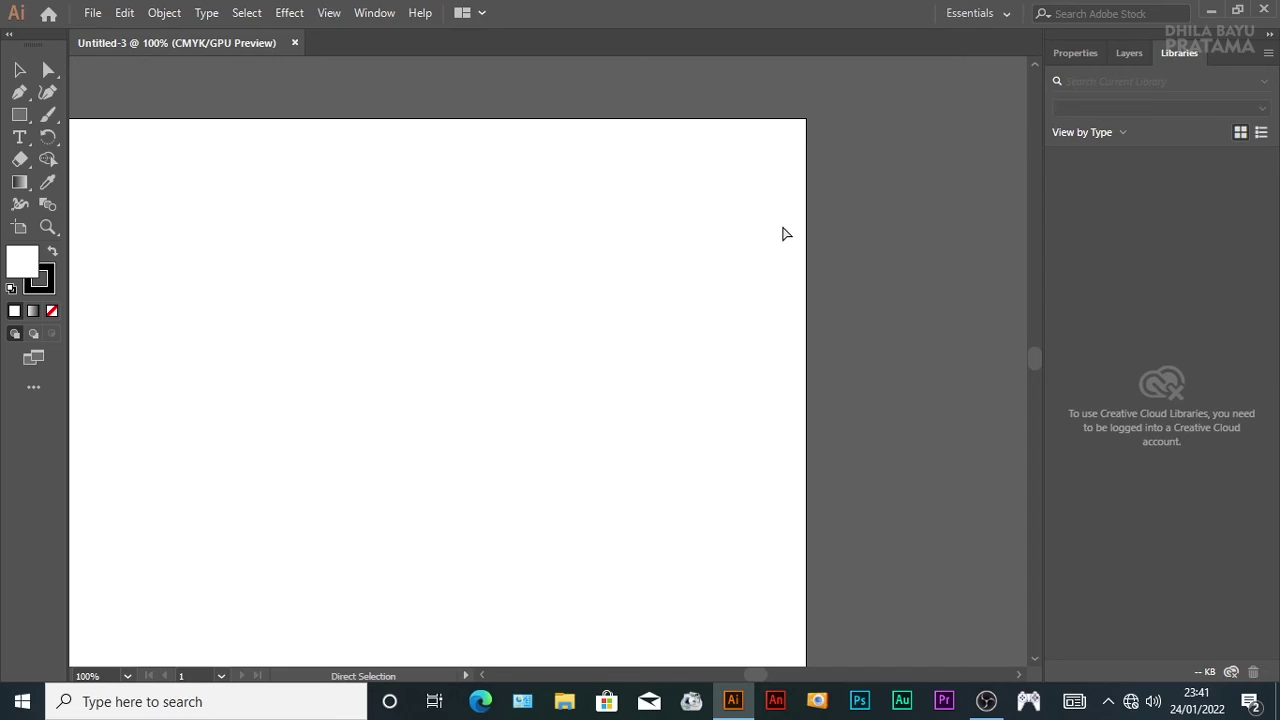
key("ctrl+0")
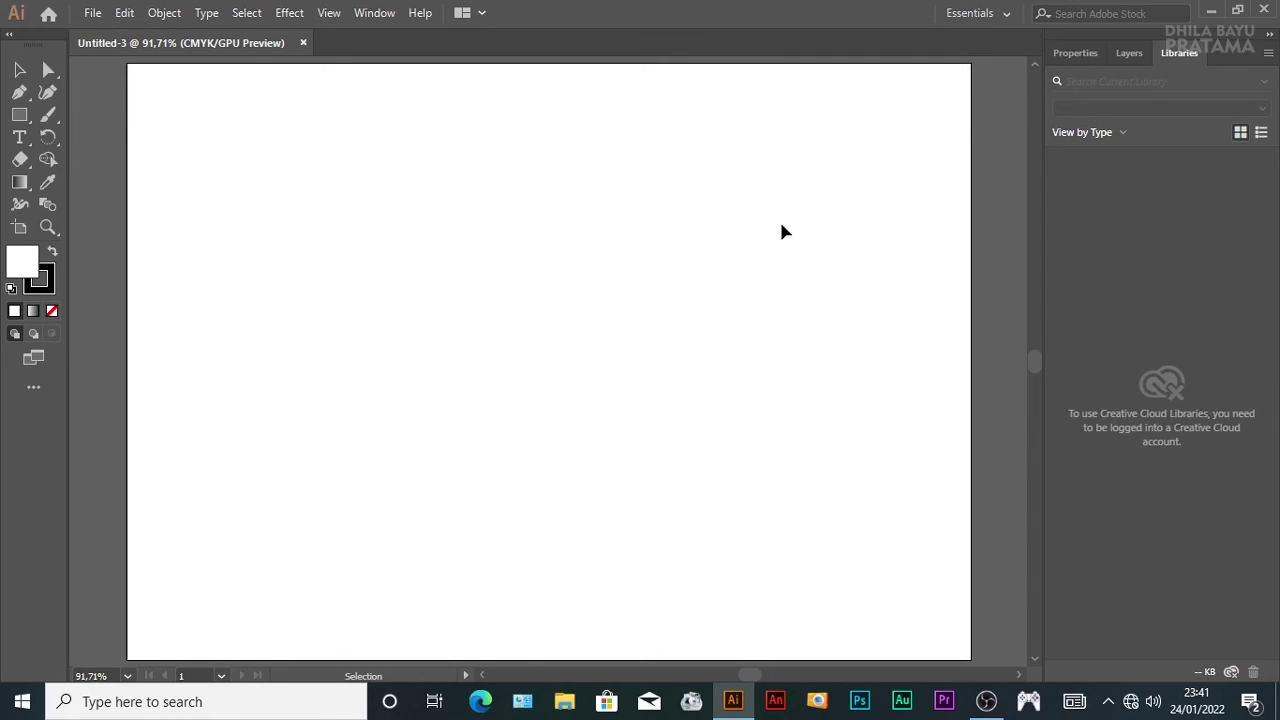